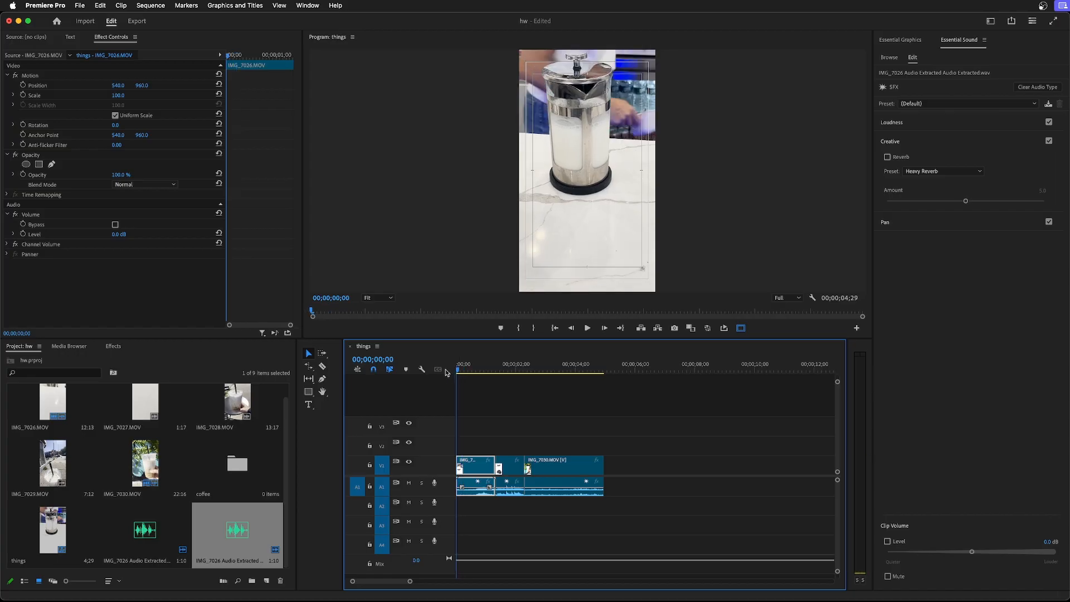
# - Play the first clip of the things sequence repeatedly from its start to listen to its audio
pyautogui.moveTo(490, 372); pyautogui.dragTo(455, 372)
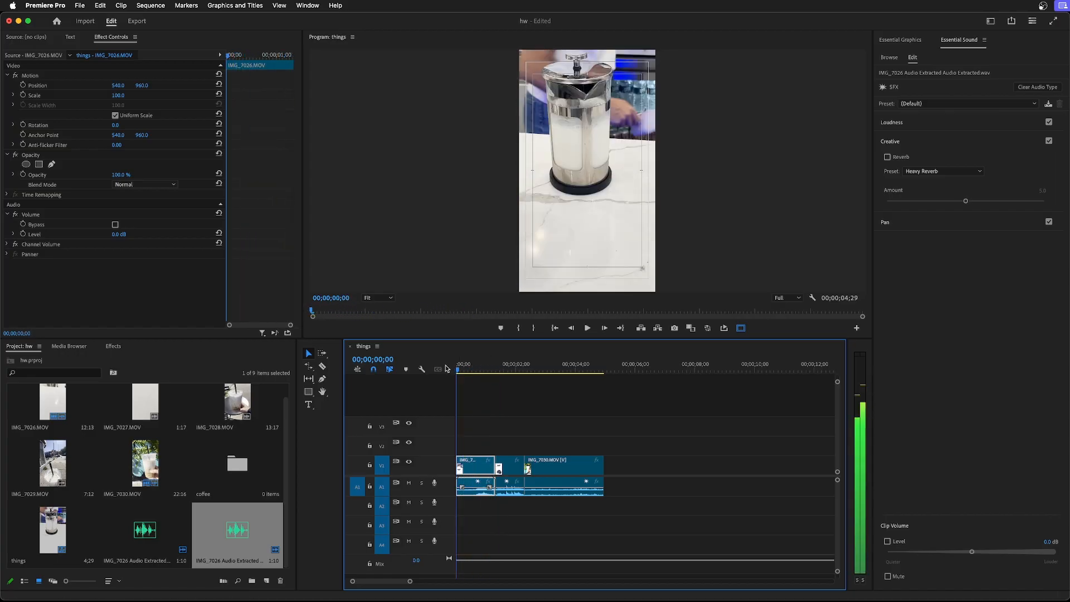
pyautogui.press('space')
pyautogui.press('space')
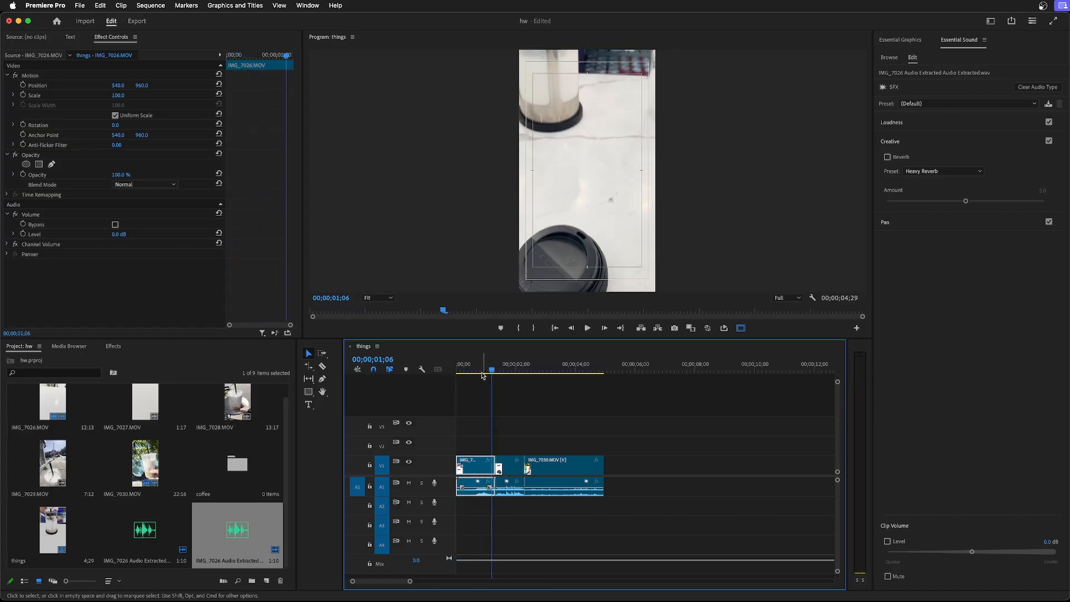
pyautogui.moveTo(488, 371); pyautogui.dragTo(441, 371)
pyautogui.press('space')
pyautogui.press('space')
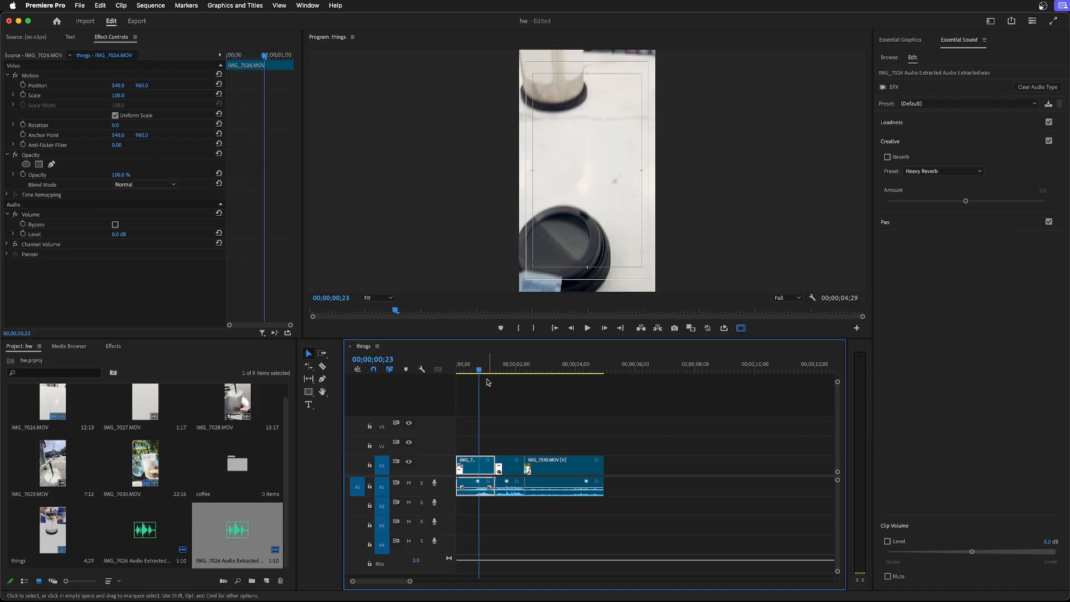
# - Mark an Out point at the end of the first clip, at 00;00;01;09, and play back the marked range
pyautogui.moveTo(479, 370)
pyautogui.mouseDown()
pyautogui.moveTo(470, 371)
pyautogui.moveTo(496, 375)
pyautogui.mouseUp()
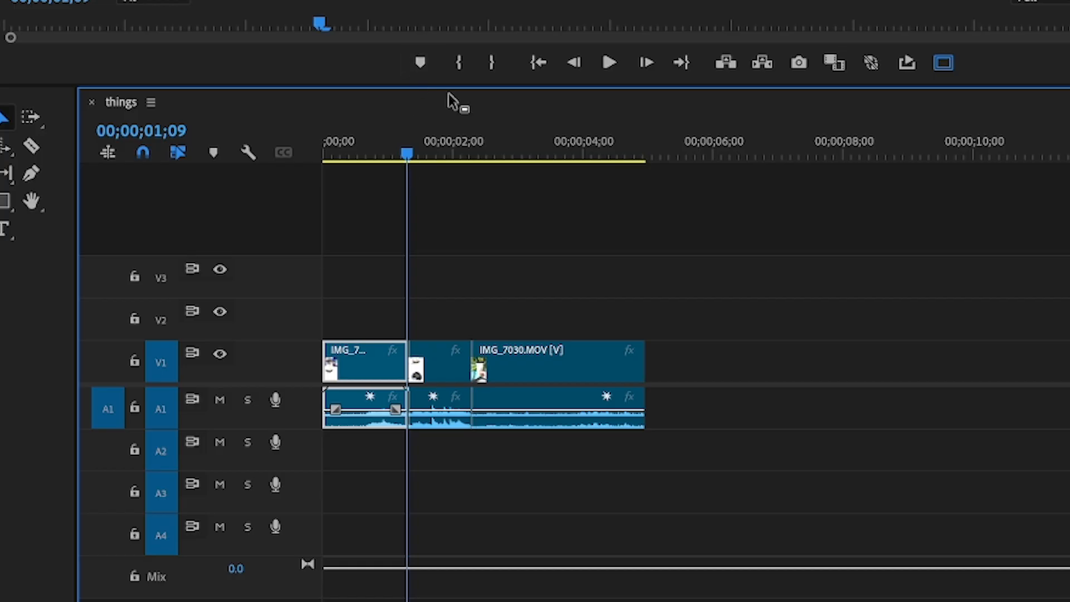
pyautogui.press('o')
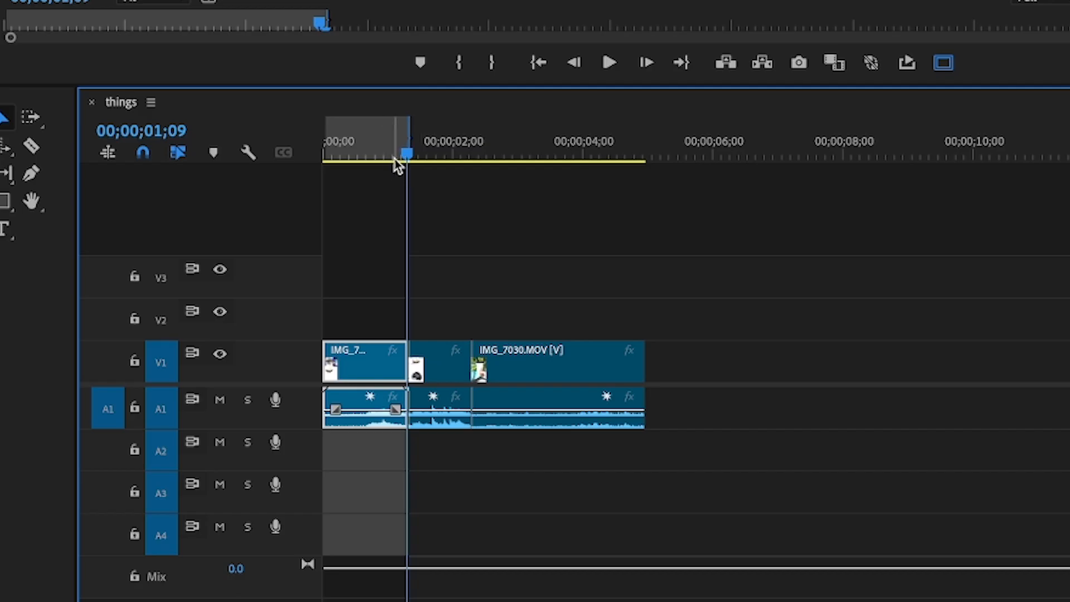
pyautogui.moveTo(403, 153)
pyautogui.mouseDown()
pyautogui.moveTo(367, 150)
pyautogui.moveTo(396, 154)
pyautogui.moveTo(382, 152)
pyautogui.mouseUp()
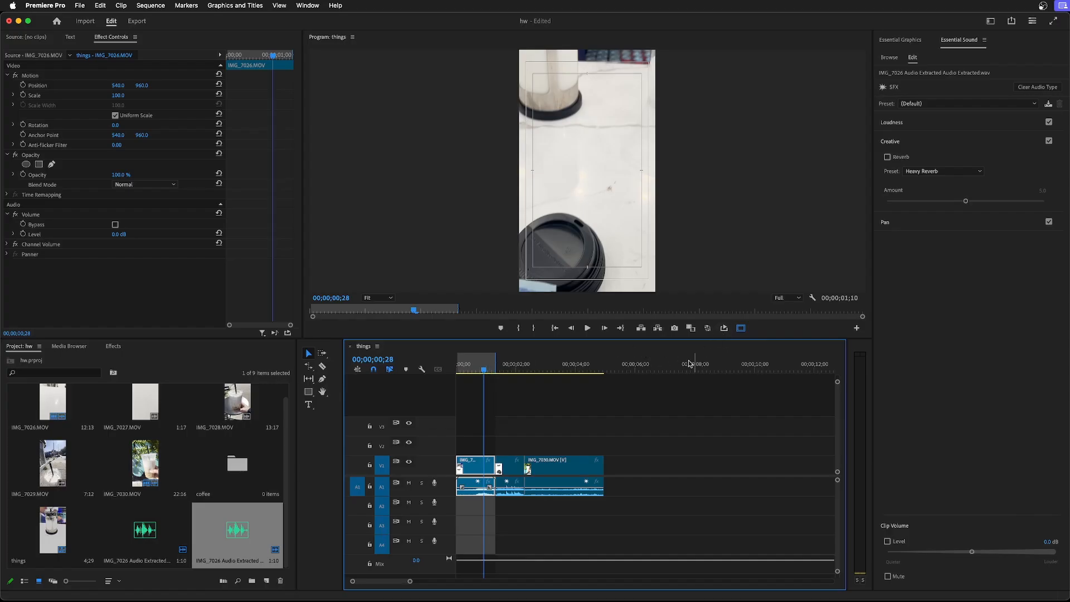
pyautogui.press('space')
pyautogui.press('space')
pyautogui.moveTo(506, 370); pyautogui.dragTo(476, 373)
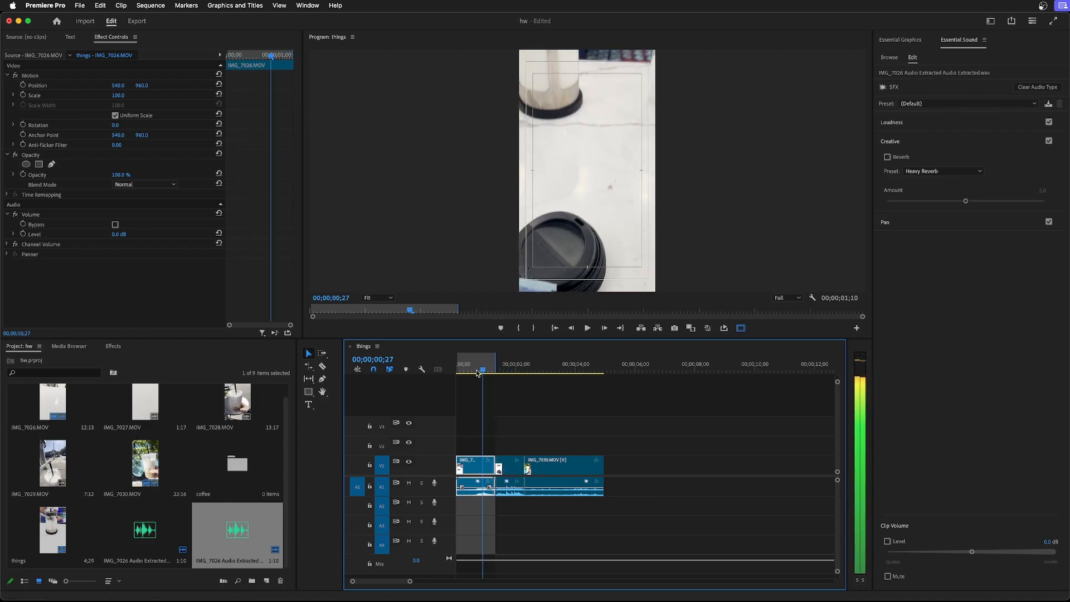
# - Turn on Loop Playback in the Program Monitor and play the marked range
pyautogui.click(724, 328)
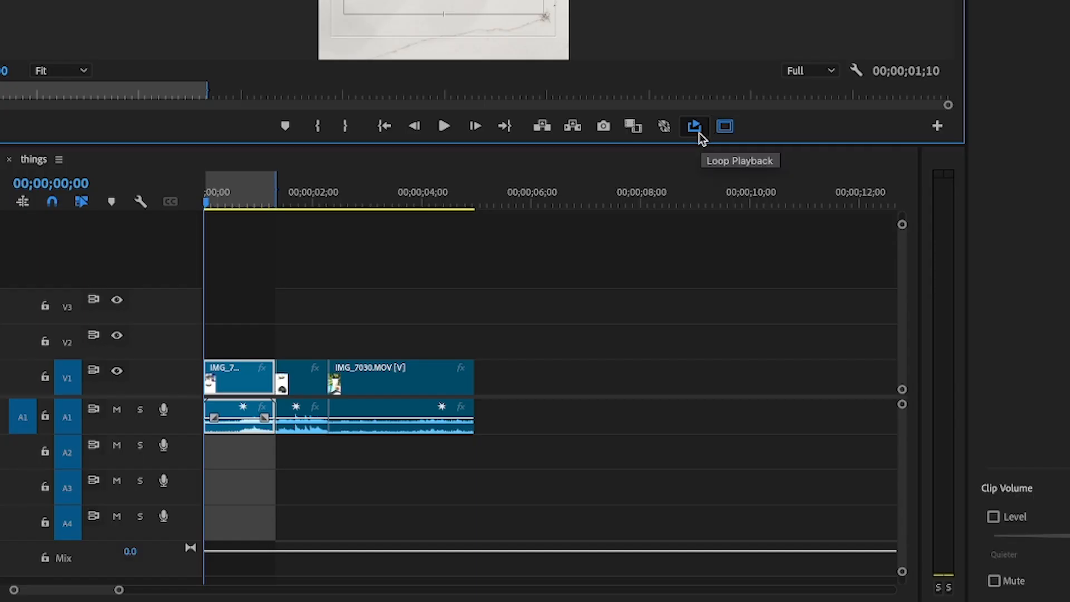
pyautogui.press('space')
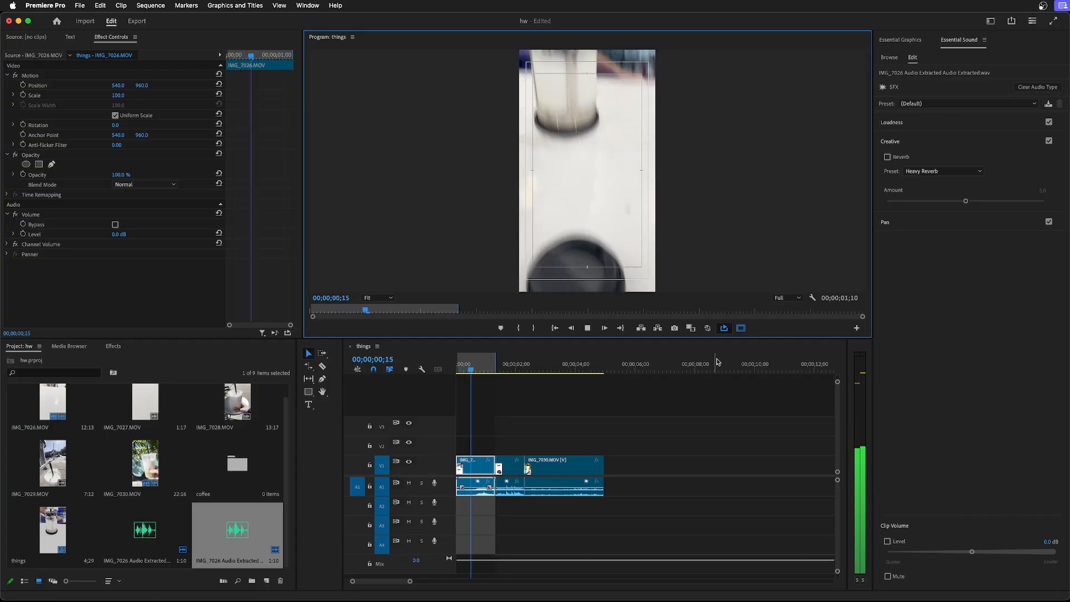
pyautogui.press('space')
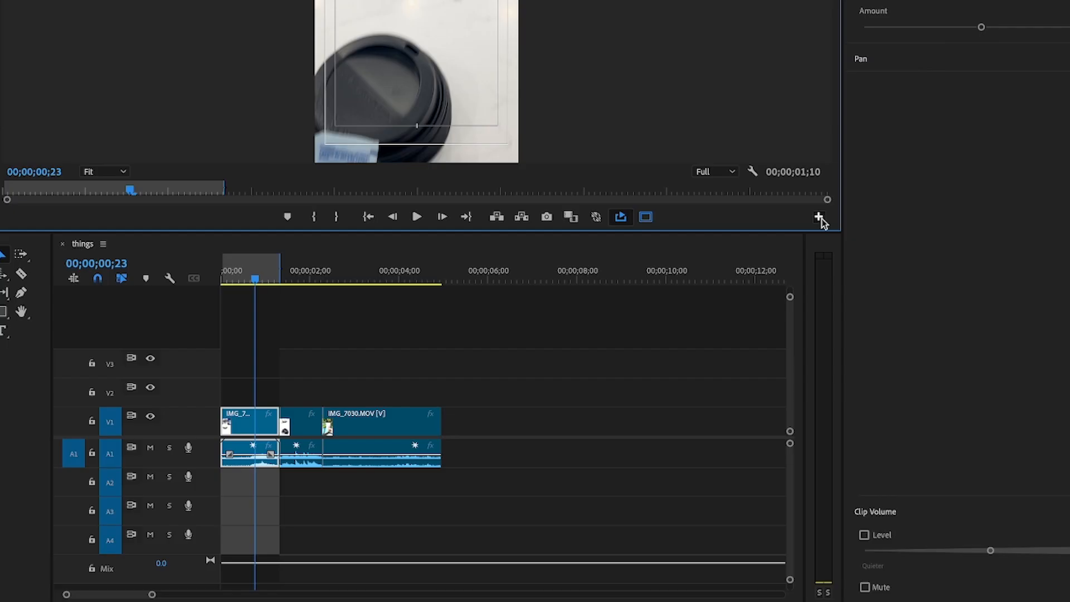
# - Place the Loop Playback button among the Program Monitor's transport controls using the Button Editor
pyautogui.click(856, 328)
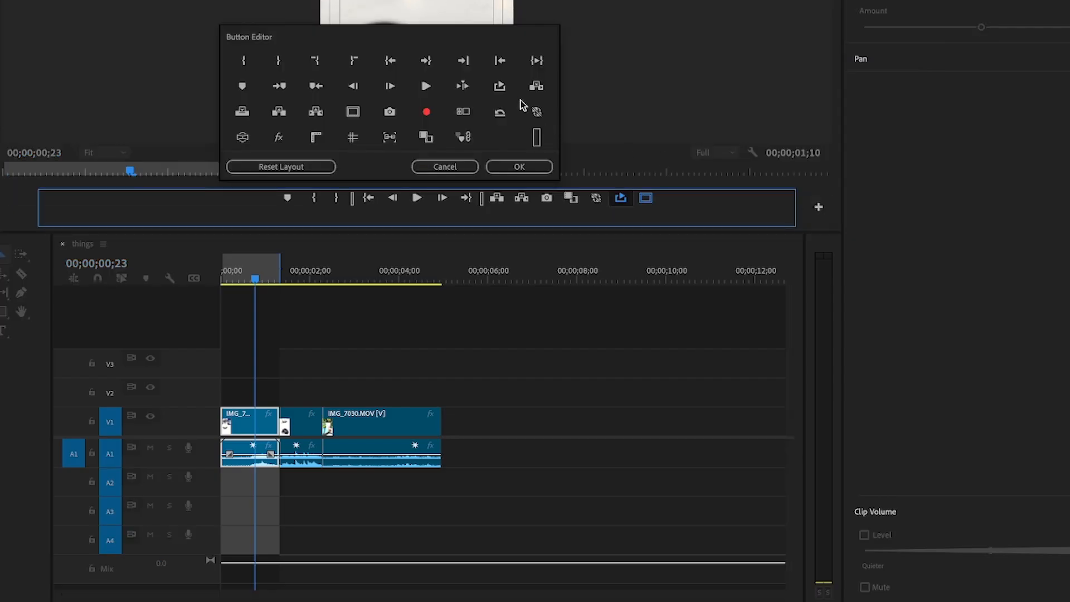
pyautogui.moveTo(500, 89); pyautogui.dragTo(685, 216)
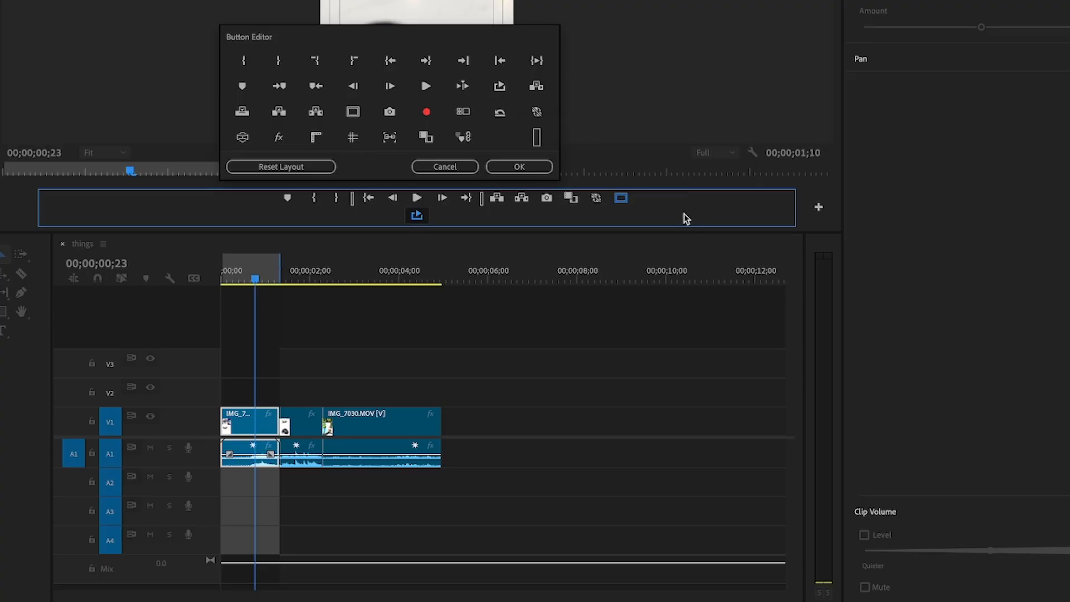
pyautogui.click(507, 167)
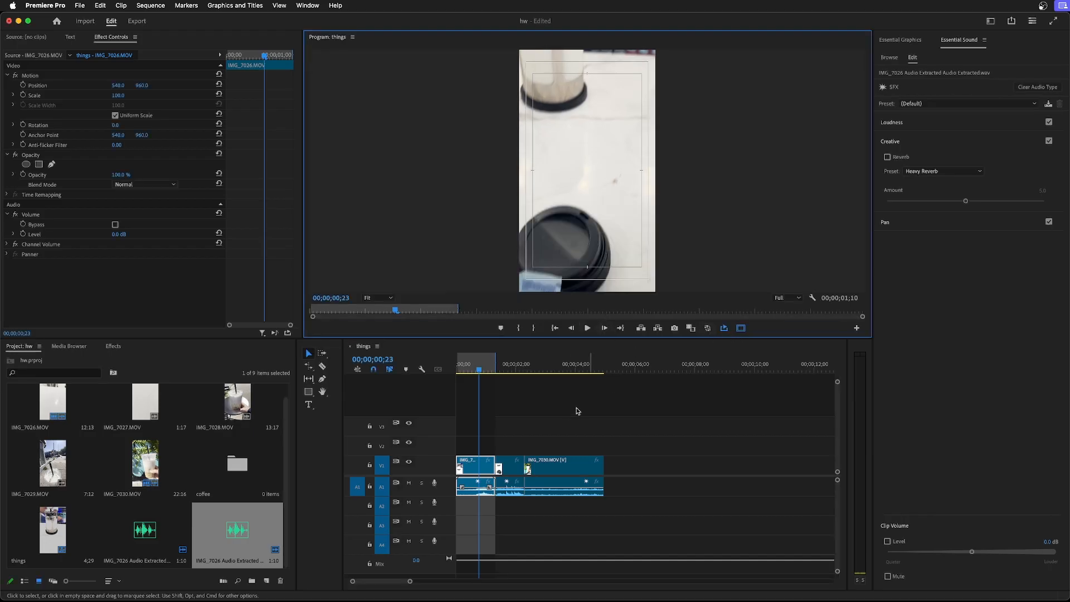
# - Replay the looped range to listen to the first clip's background noise
pyautogui.click(486, 370)
pyautogui.press('space')
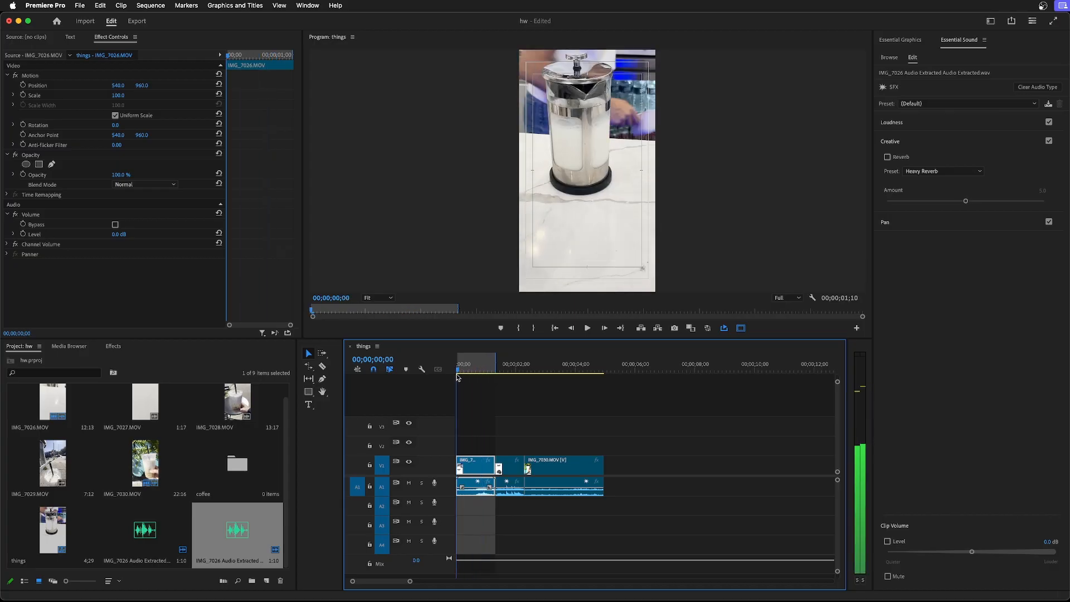
pyautogui.press('space')
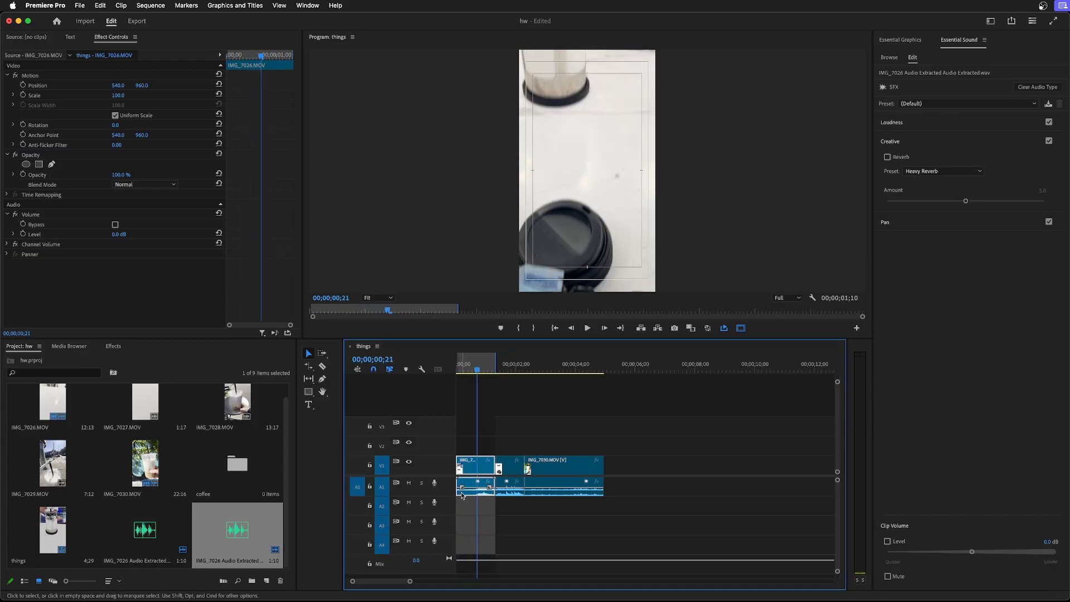
# - Send the first clip's audio to Adobe Audition for editing
pyautogui.rightClick(465, 493)
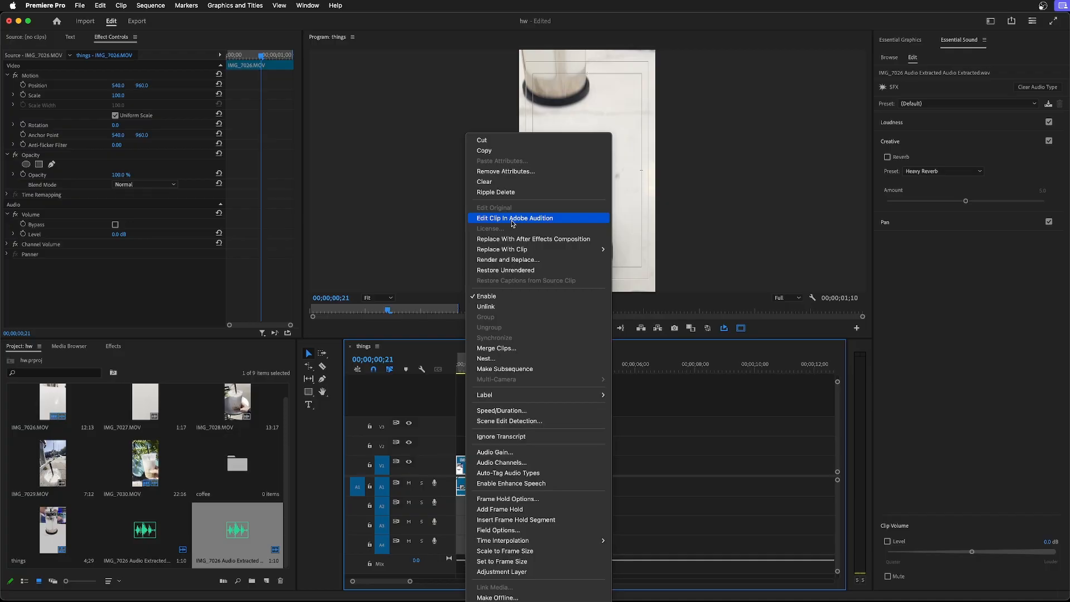
pyautogui.click(511, 220)
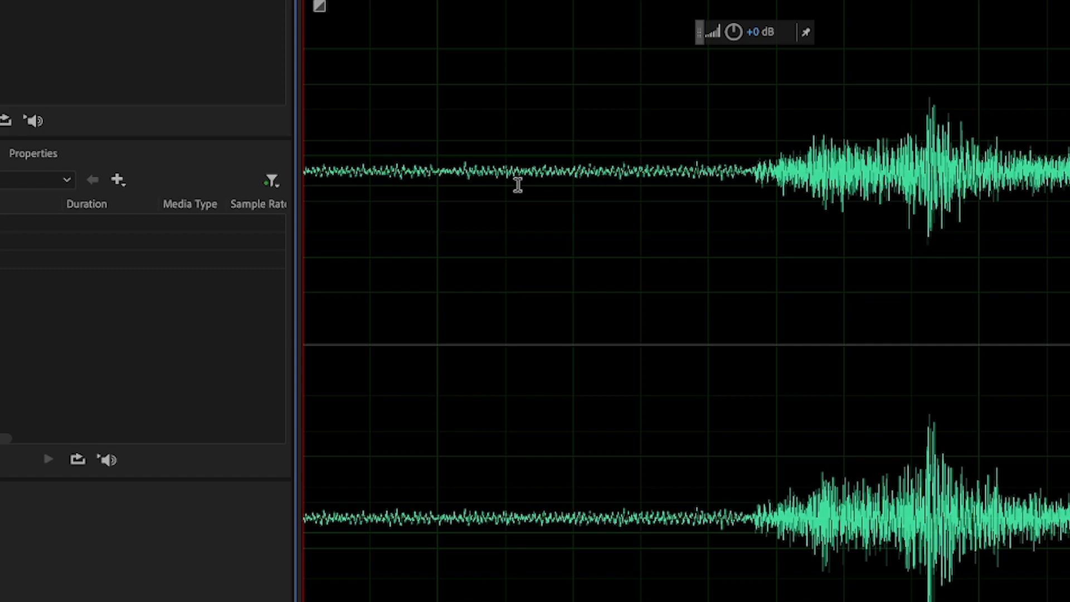
# - Play the extracted audio from near its start and listen to the quiet and loud parts
pyautogui.press('space')
pyautogui.press('space')
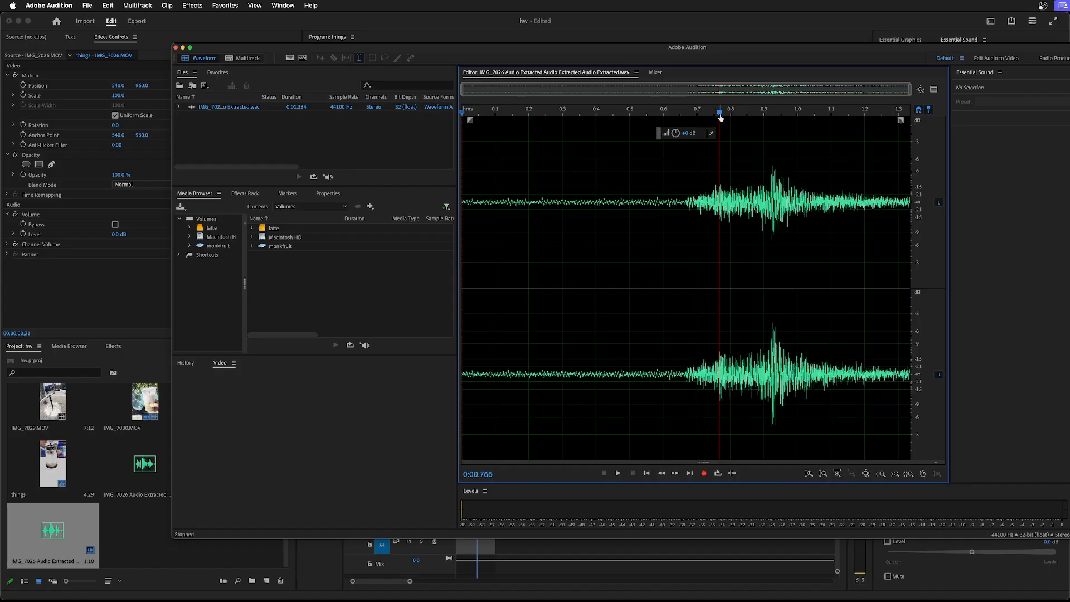
pyautogui.moveTo(719, 115); pyautogui.dragTo(477, 143)
pyautogui.press('space')
pyautogui.press('space')
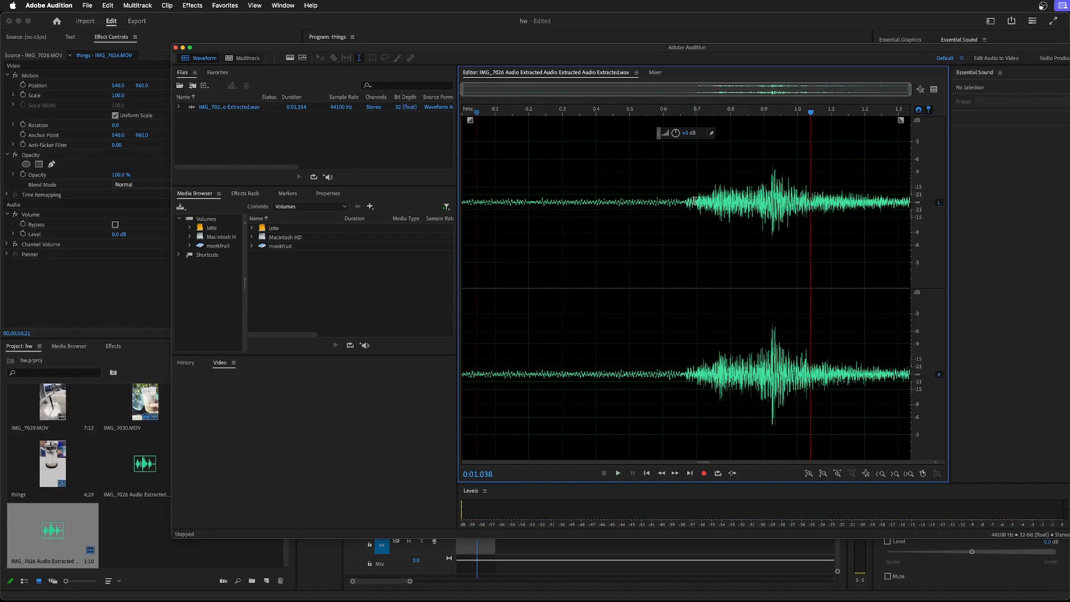
# - Examine the quiet section from 0 to about 0.66 s and listen to how it compares with the louder burst
pyautogui.moveTo(684, 203); pyautogui.dragTo(399, 206)
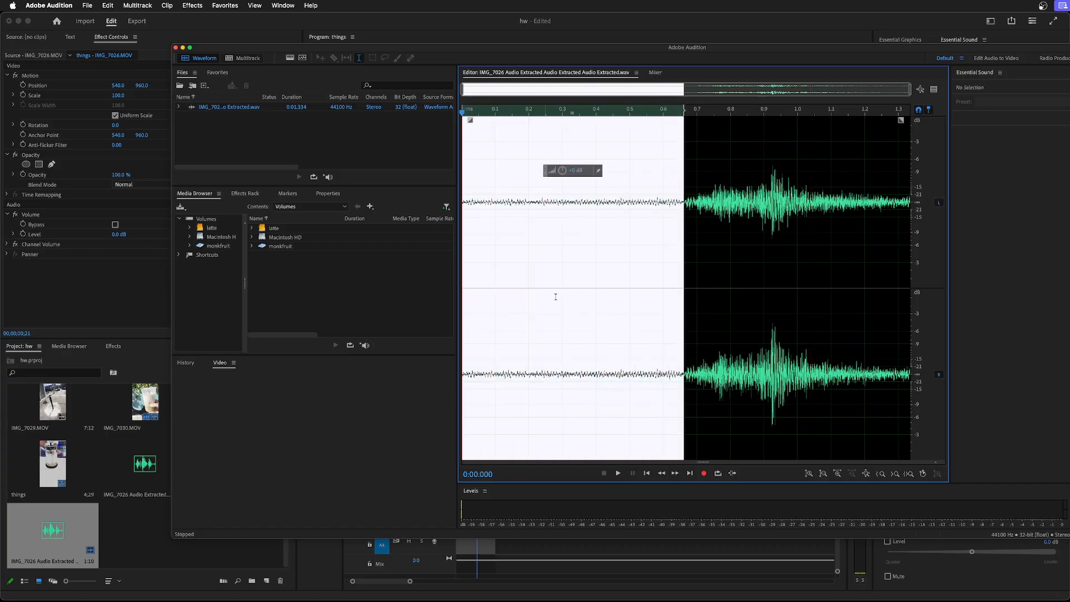
pyautogui.click(731, 229)
pyautogui.moveTo(731, 115); pyautogui.dragTo(561, 134)
pyautogui.press('space')
pyautogui.press('space')
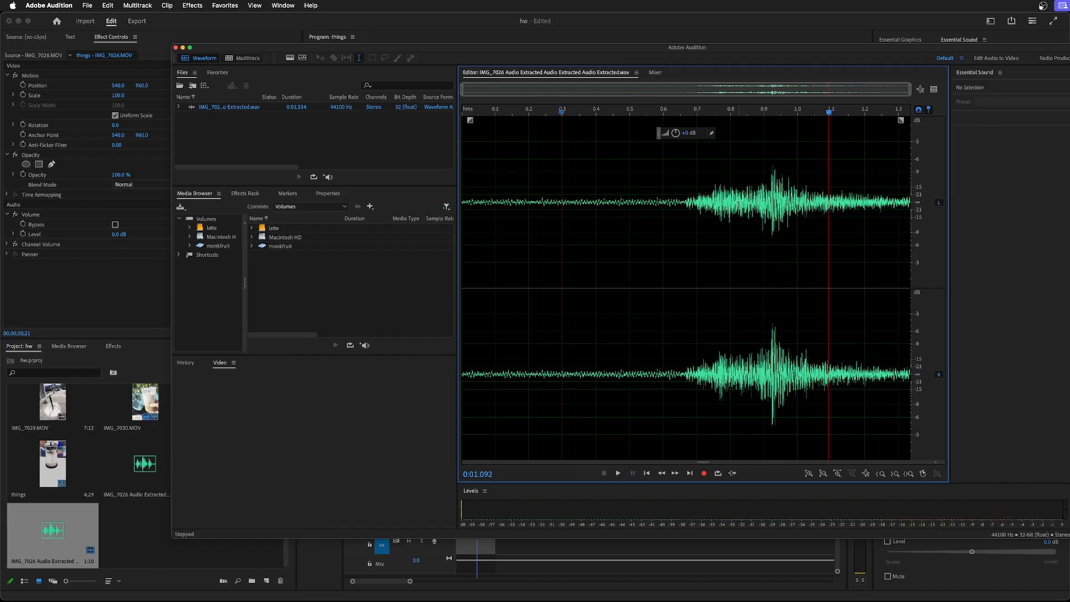
pyautogui.moveTo(829, 113); pyautogui.dragTo(501, 167)
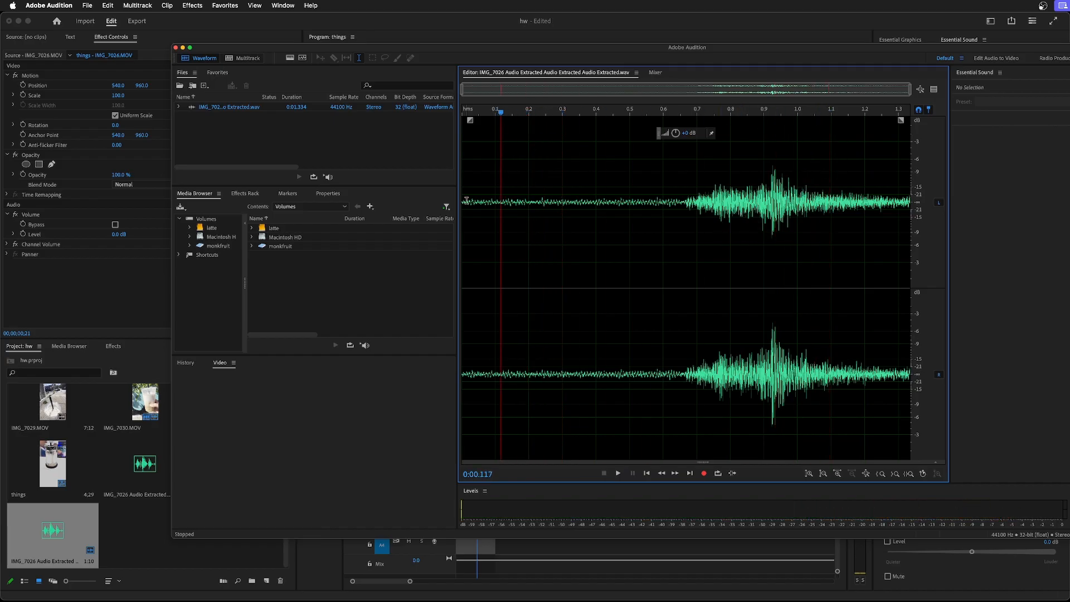
pyautogui.moveTo(466, 199); pyautogui.dragTo(663, 198)
pyautogui.moveTo(633, 113); pyautogui.dragTo(532, 126)
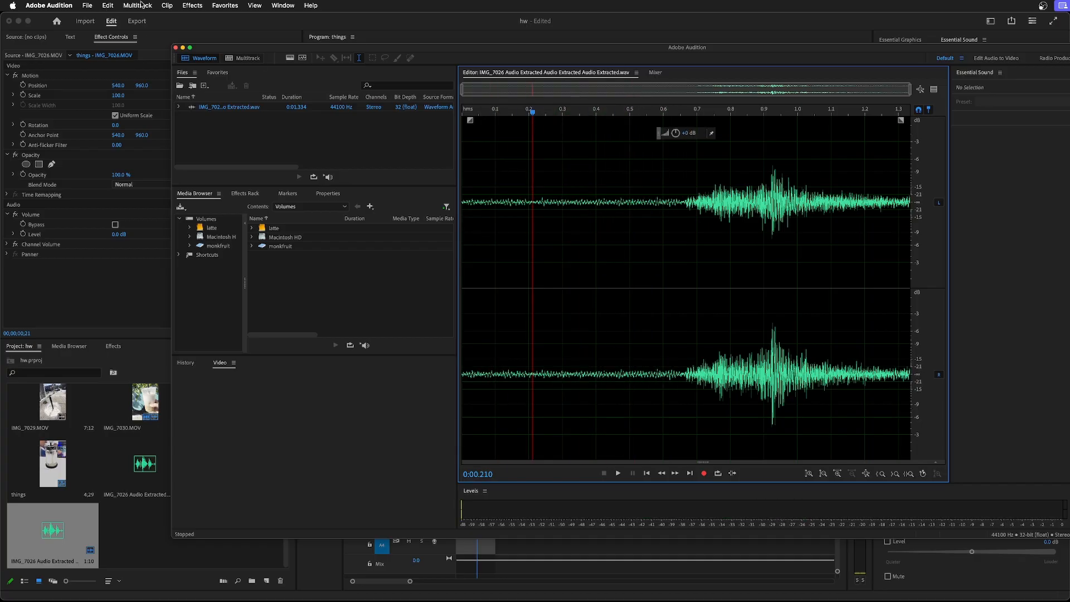
# - Select the entire waveform and open the Dynamics effect for it
pyautogui.click(581, 194)
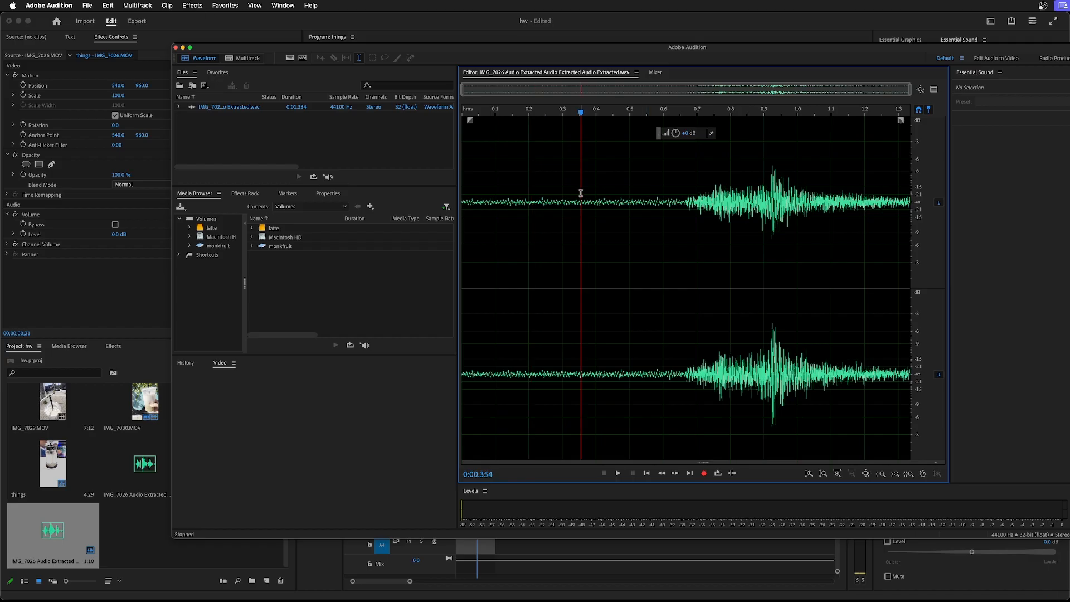
pyautogui.press('super+a')
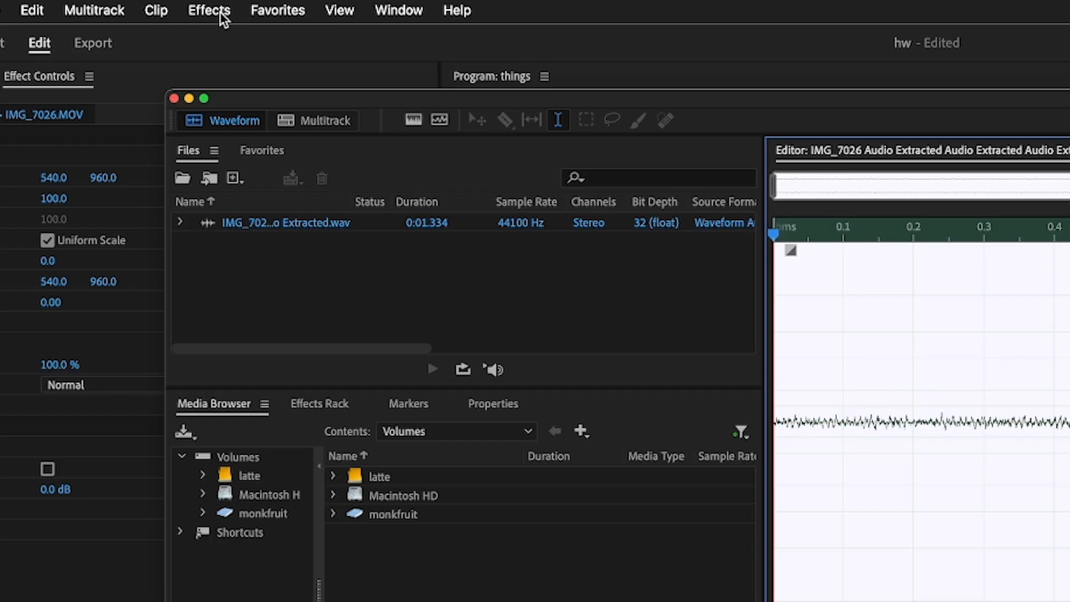
pyautogui.click(219, 12)
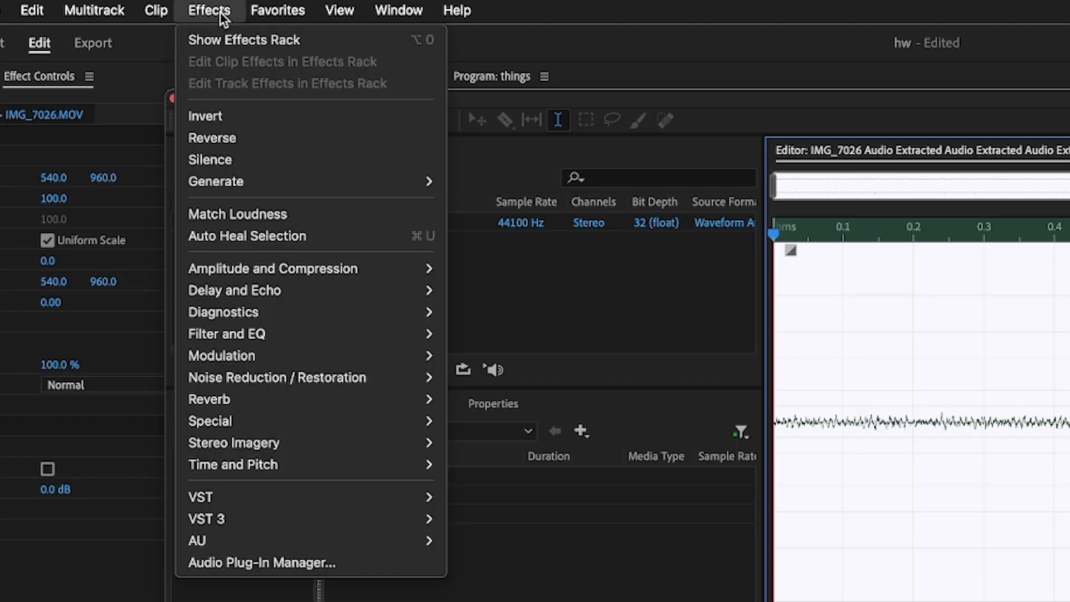
pyautogui.moveTo(274, 268)
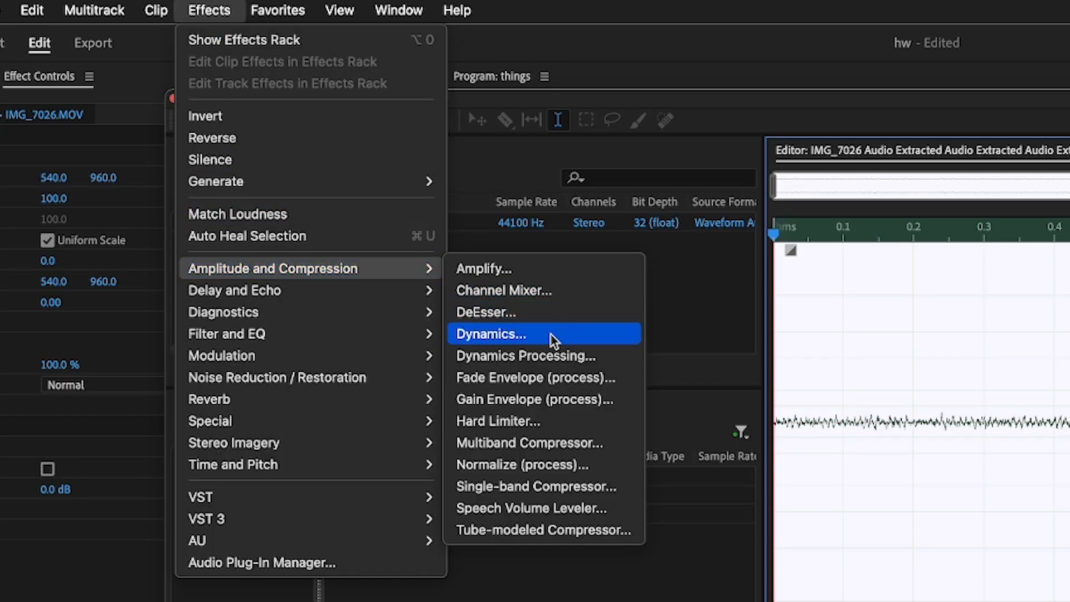
pyautogui.click(528, 340)
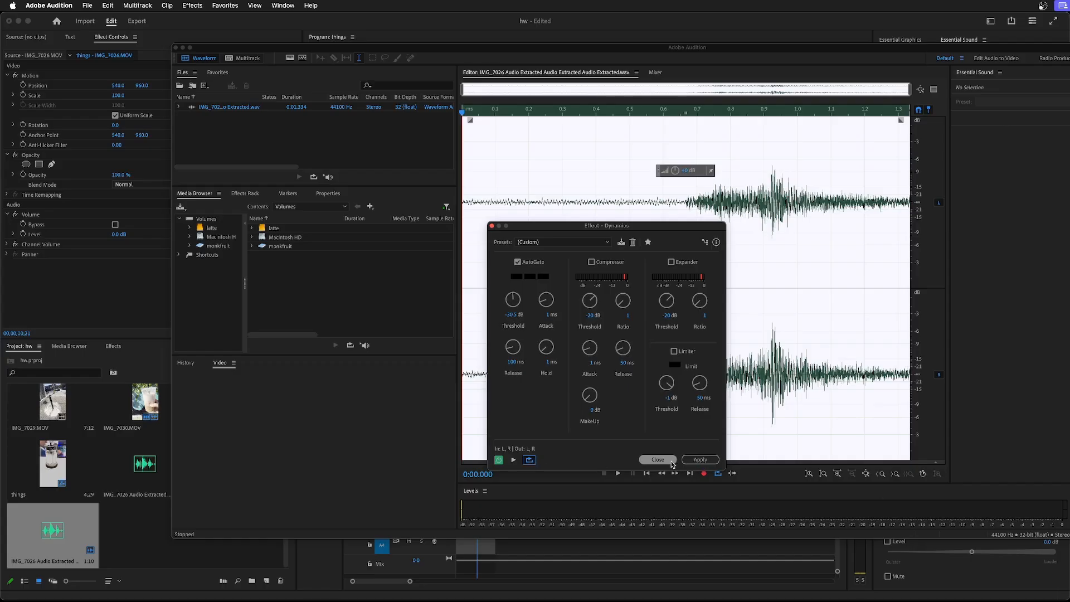
# - Raise the AutoGate threshold to -4 dB and preview the effect on the audio
pyautogui.click(514, 461)
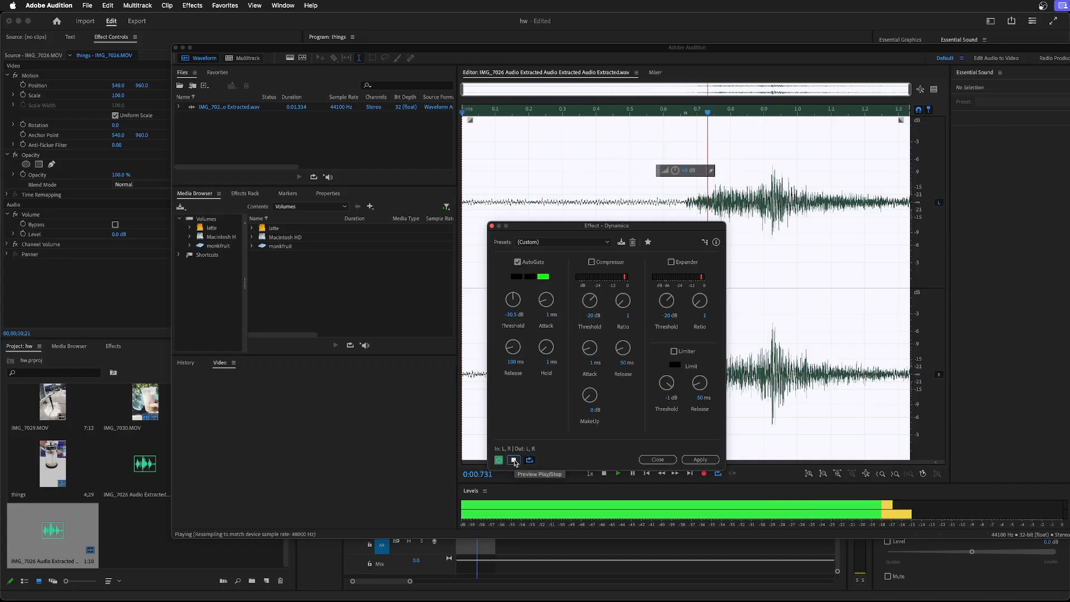
pyautogui.moveTo(513, 298); pyautogui.dragTo(518, 298)
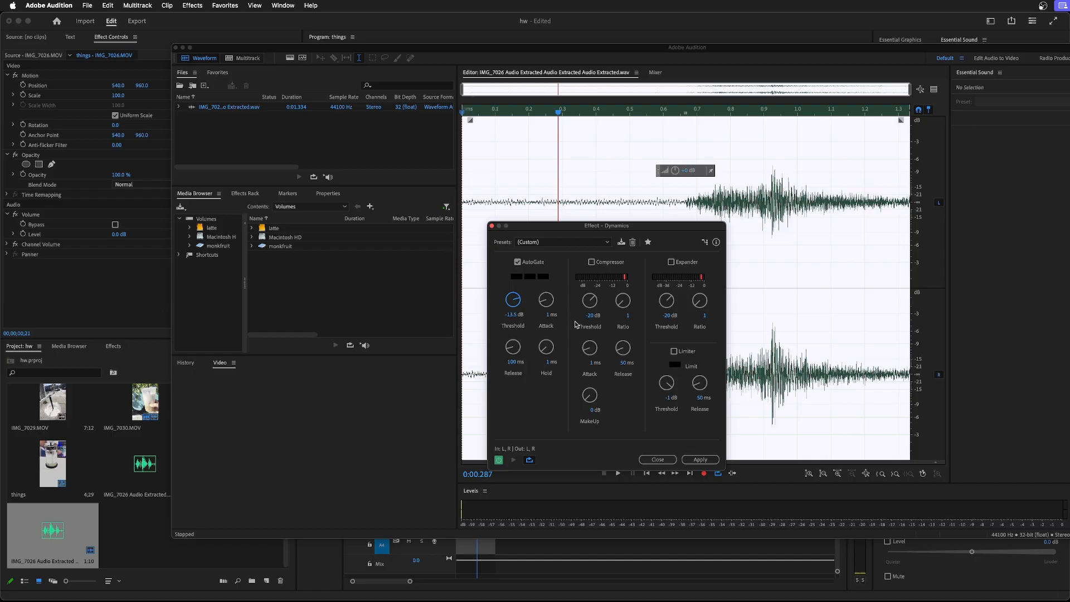
pyautogui.moveTo(576, 324); pyautogui.dragTo(657, 340)
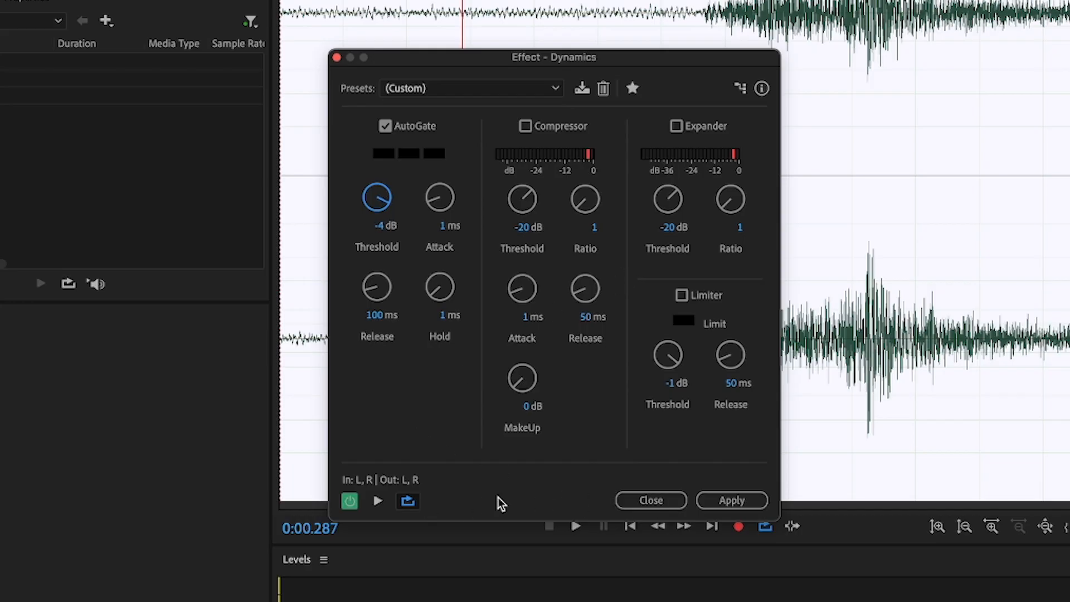
pyautogui.click(379, 501)
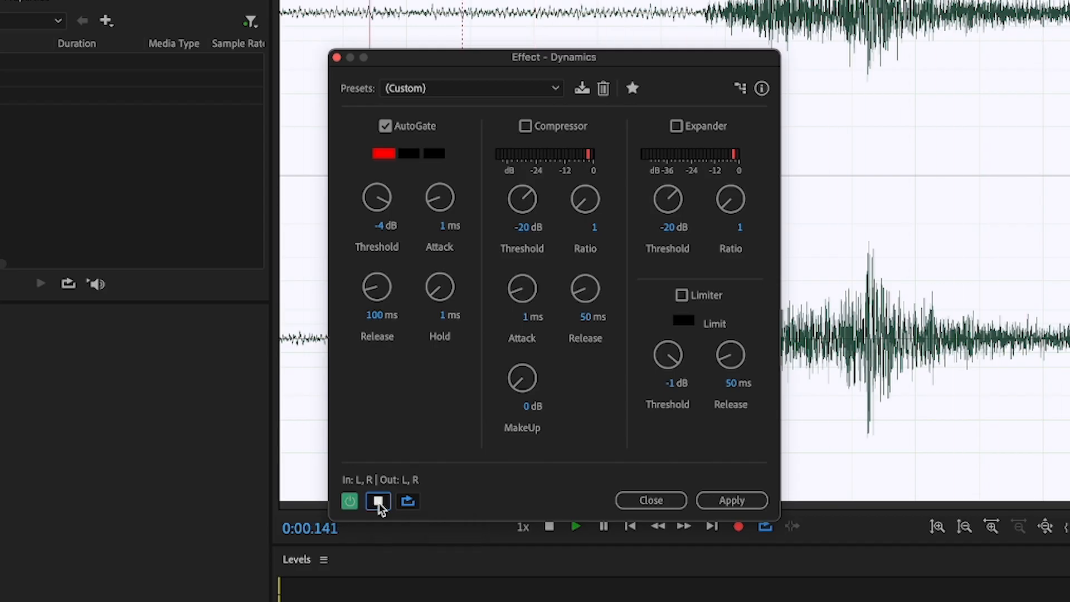
# - Lower the AutoGate threshold to -27.8 dB while previewing the result and apply the Dynamics effect to the waveform
pyautogui.moveTo(386, 212); pyautogui.dragTo(363, 211)
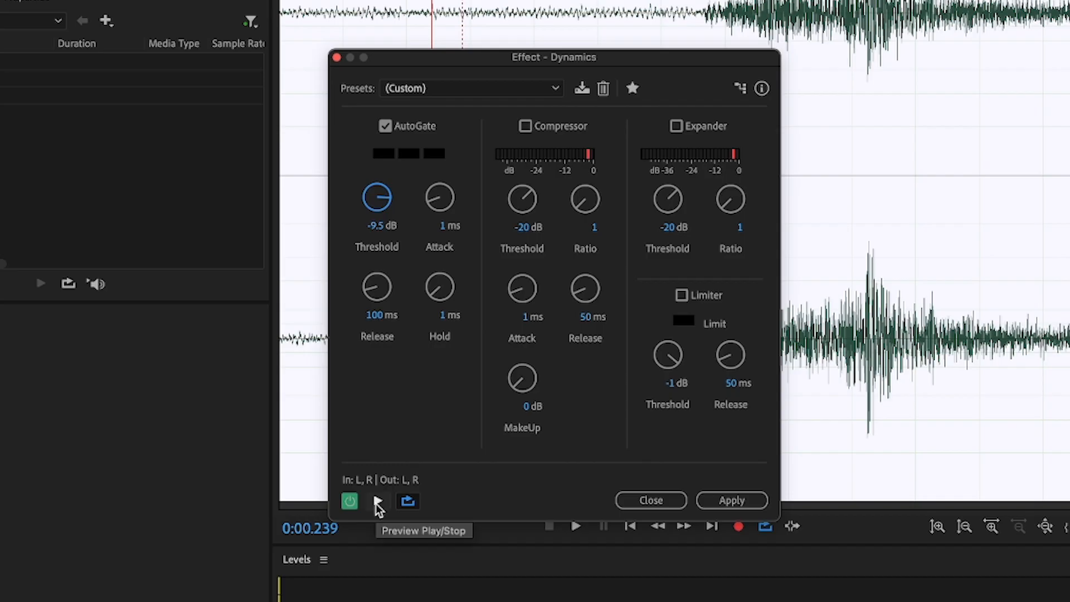
pyautogui.click(377, 501)
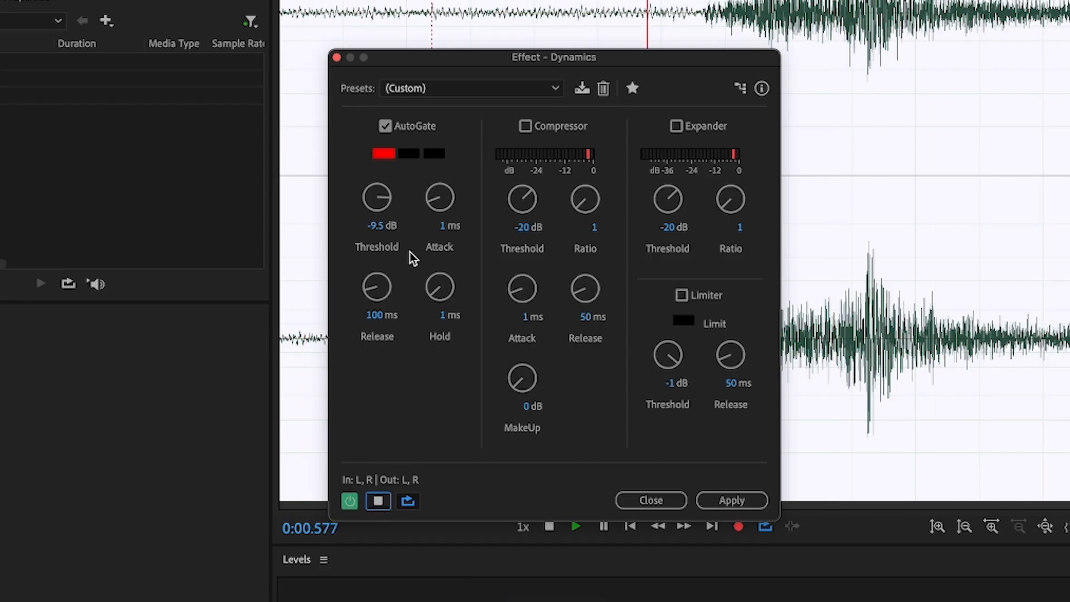
pyautogui.moveTo(383, 195); pyautogui.dragTo(380, 192)
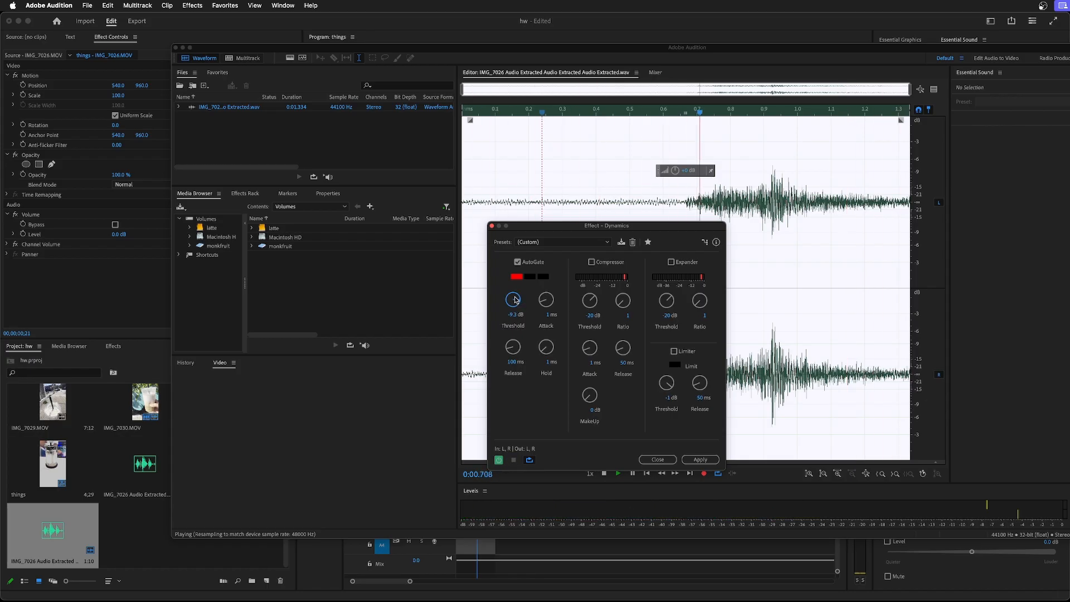
pyautogui.moveTo(515, 300); pyautogui.dragTo(496, 301)
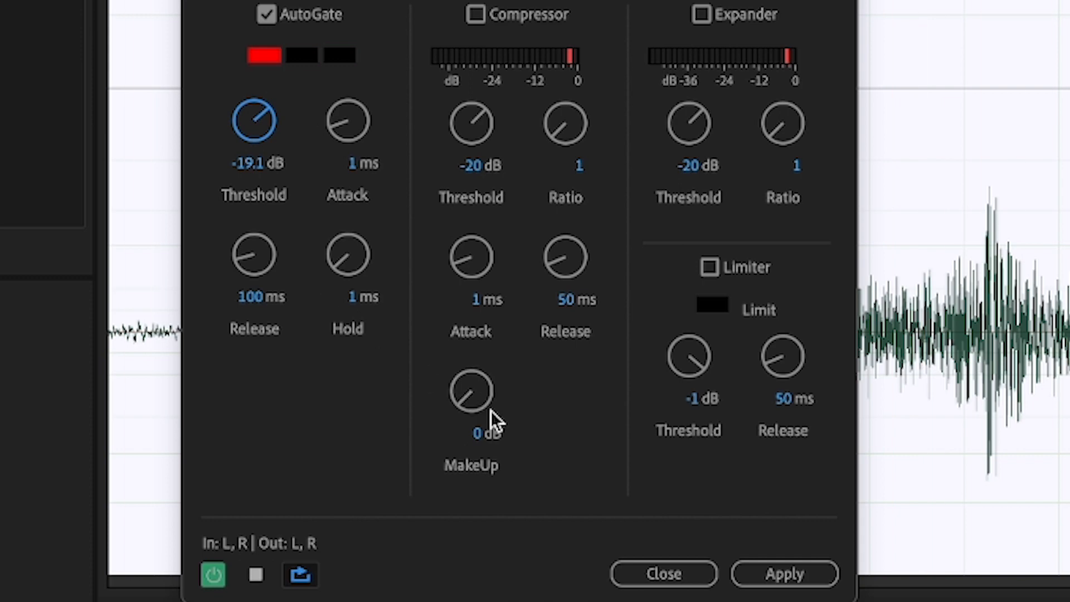
pyautogui.moveTo(267, 110); pyautogui.dragTo(226, 112)
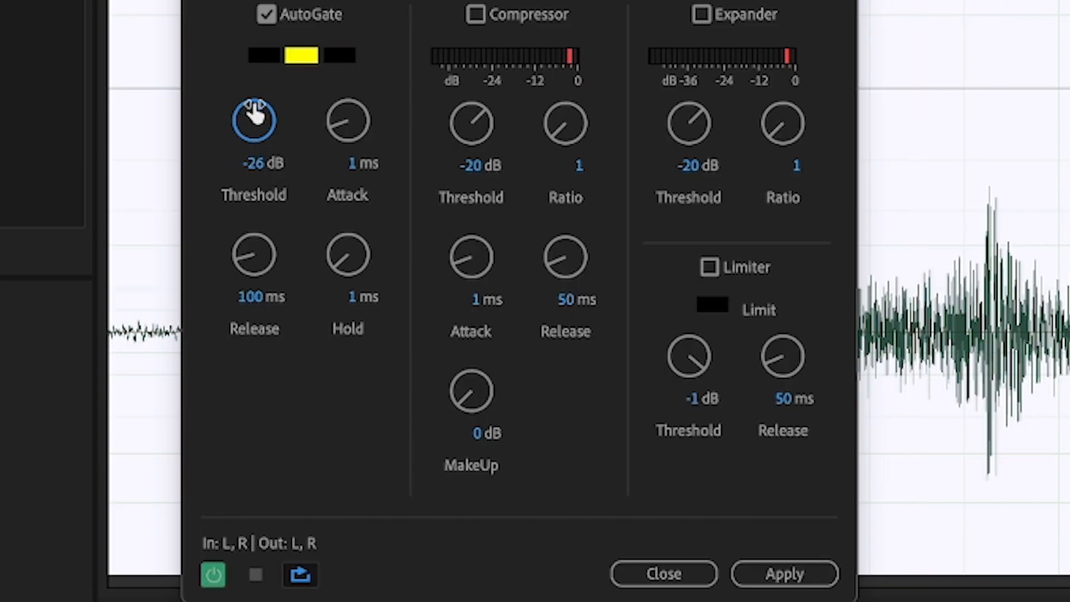
pyautogui.moveTo(258, 108)
pyautogui.mouseDown()
pyautogui.moveTo(249, 105)
pyautogui.moveTo(256, 116)
pyautogui.mouseUp()
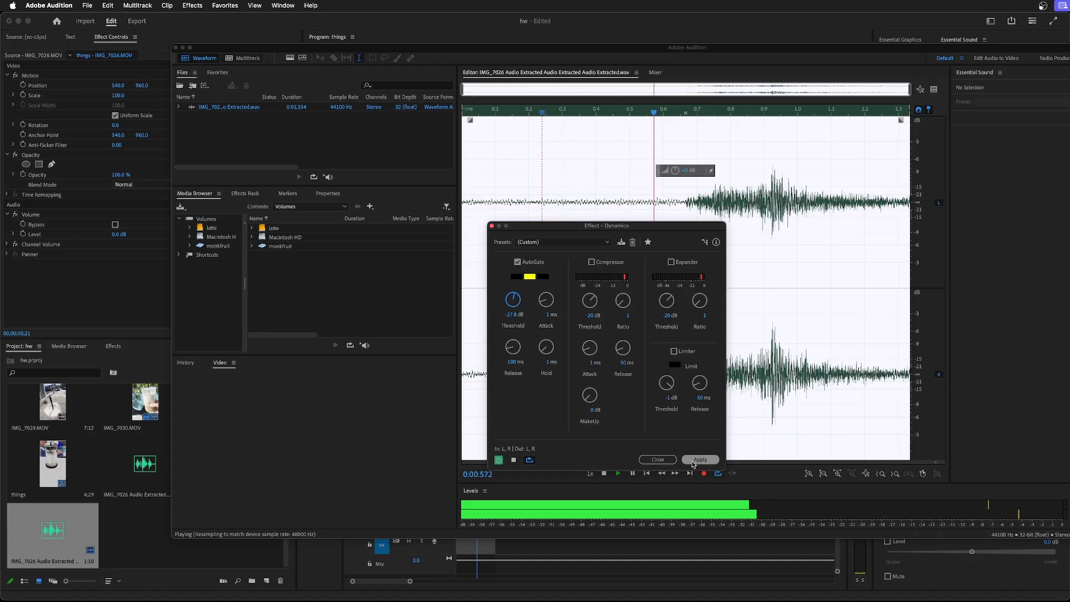
pyautogui.click(701, 461)
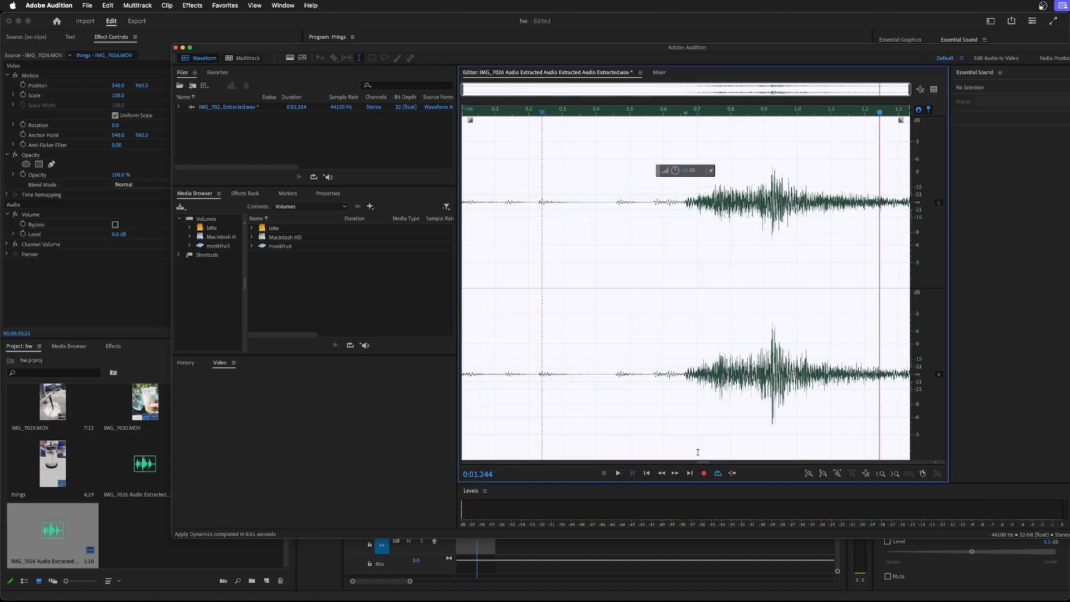
# - Select the quiet section from 0 to about 0.55 s and replace it with silence
pyautogui.click(474, 304)
pyautogui.moveTo(656, 200); pyautogui.dragTo(452, 197)
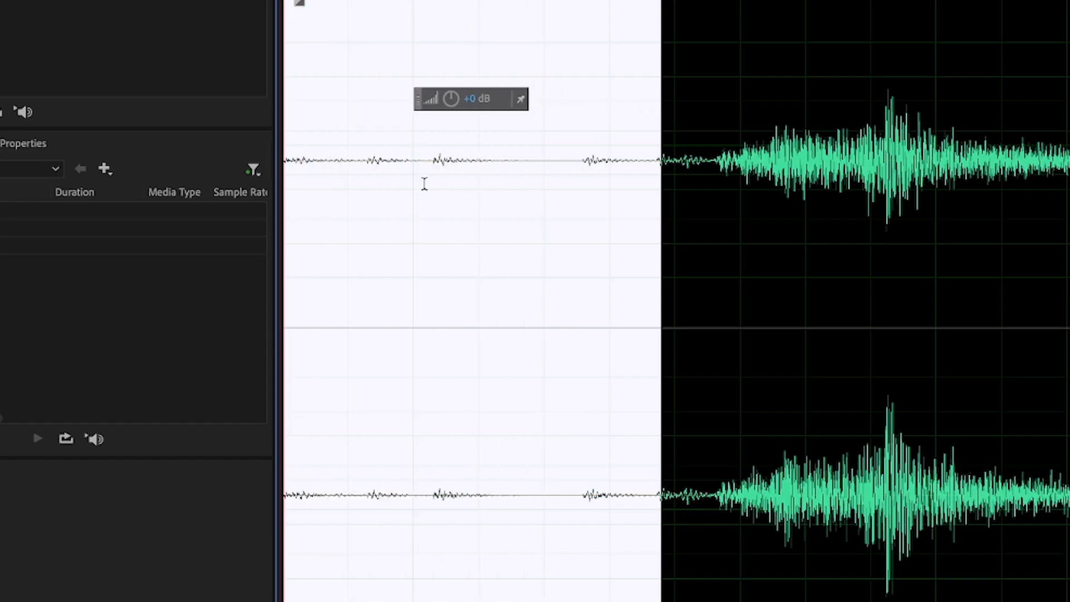
pyautogui.click(469, 231)
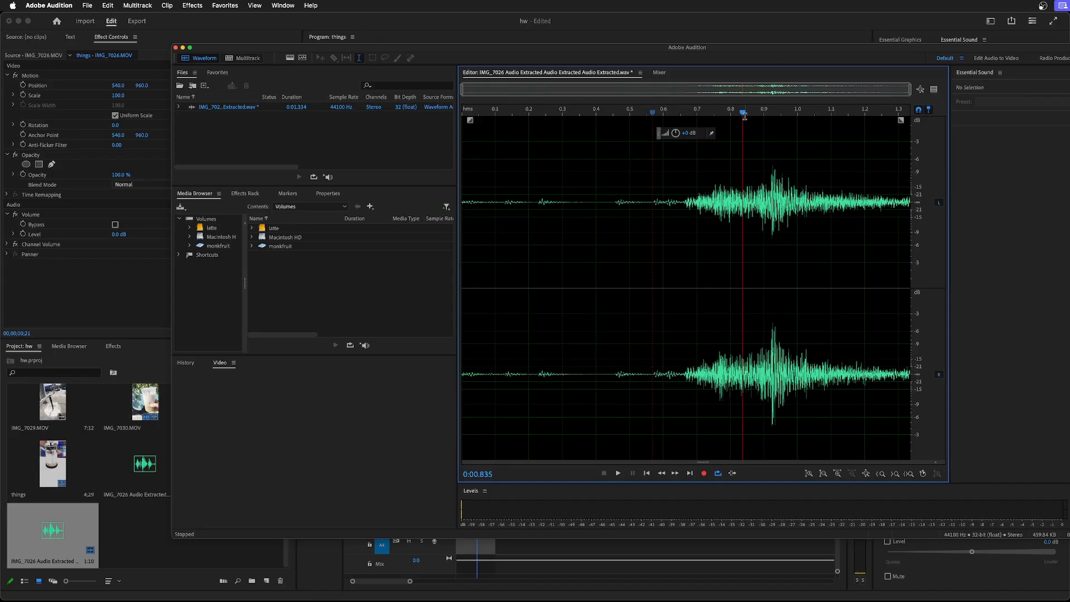
pyautogui.moveTo(743, 114); pyautogui.dragTo(643, 115)
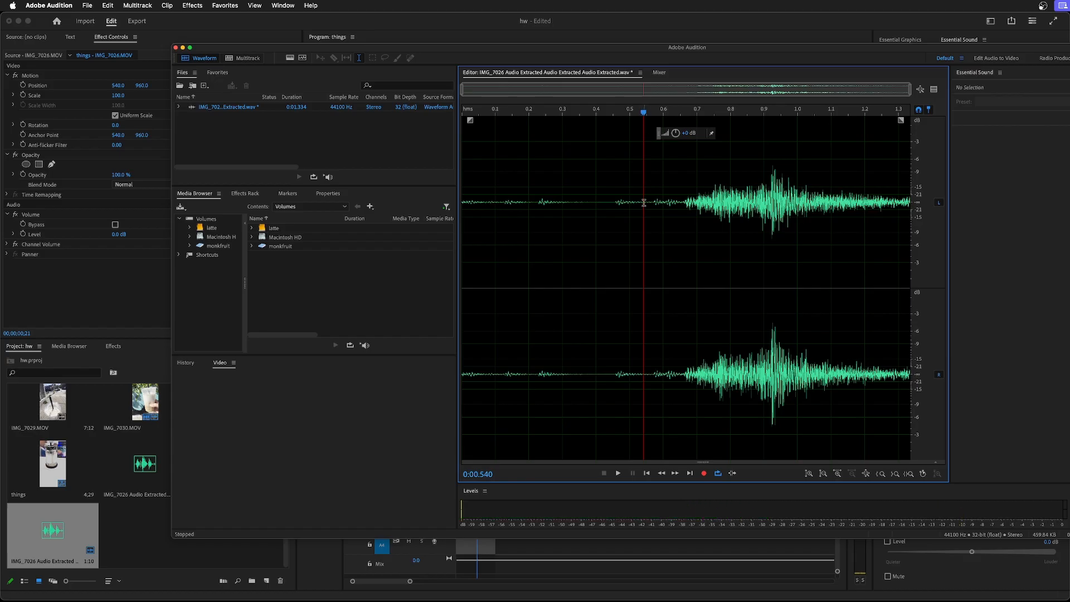
pyautogui.moveTo(644, 203); pyautogui.dragTo(429, 218)
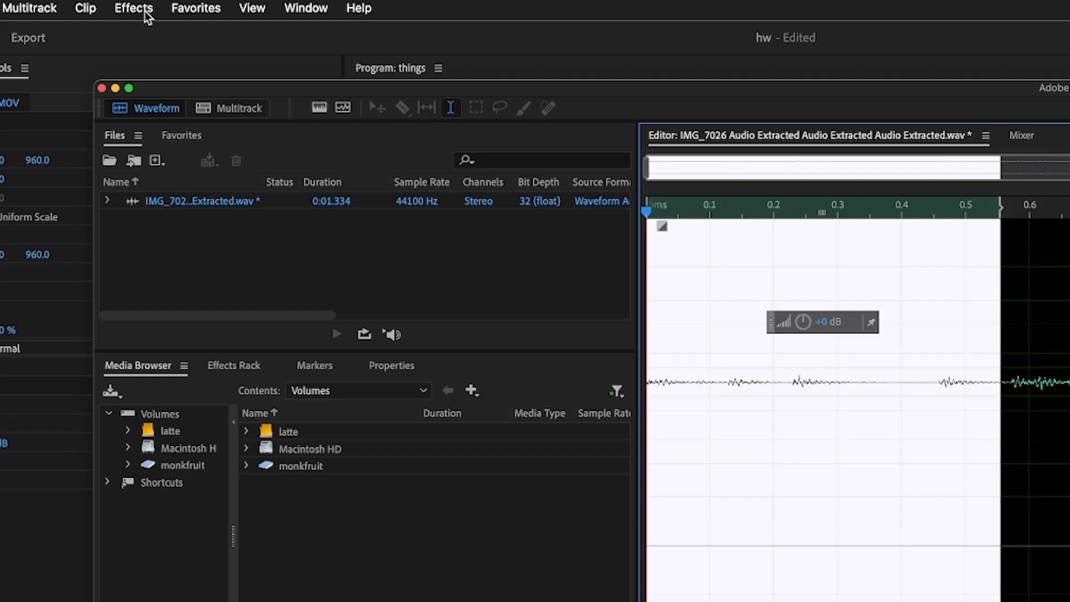
pyautogui.click(192, 6)
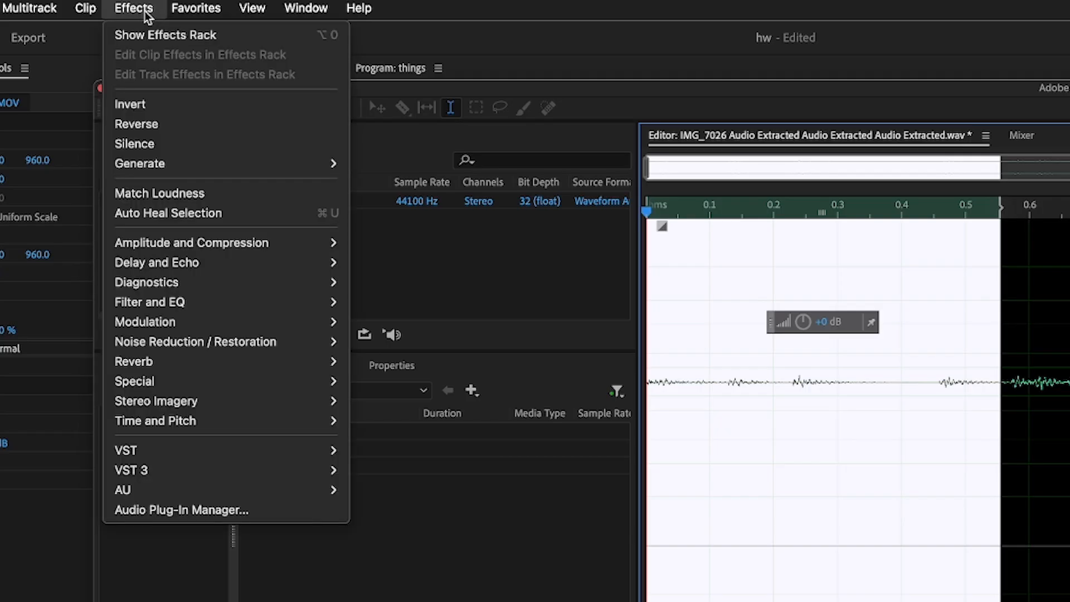
pyautogui.click(149, 146)
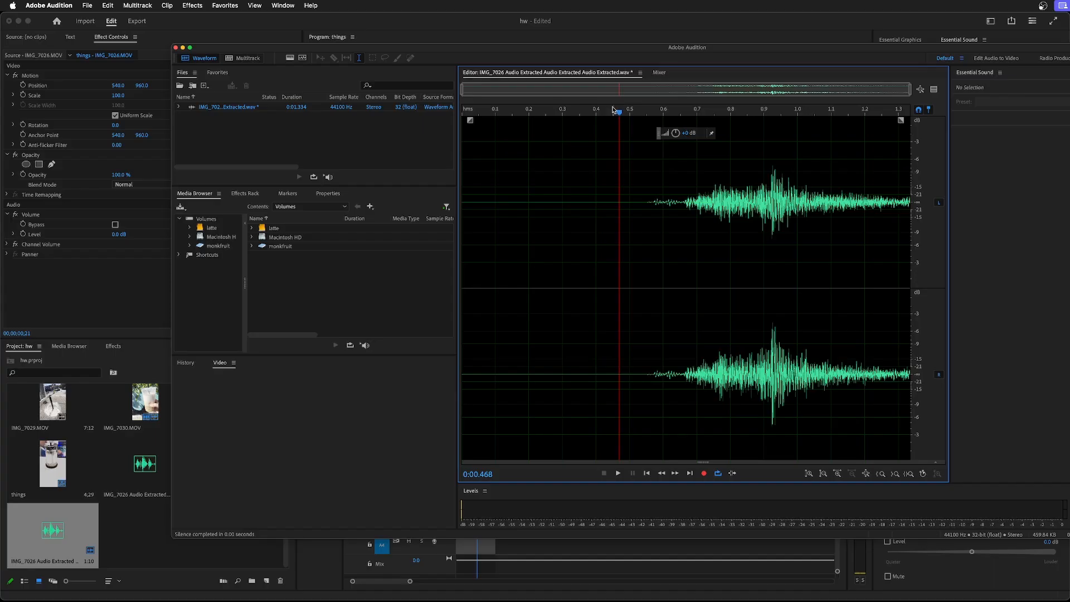
# - Play back the edited audio and save the file
pyautogui.press('space')
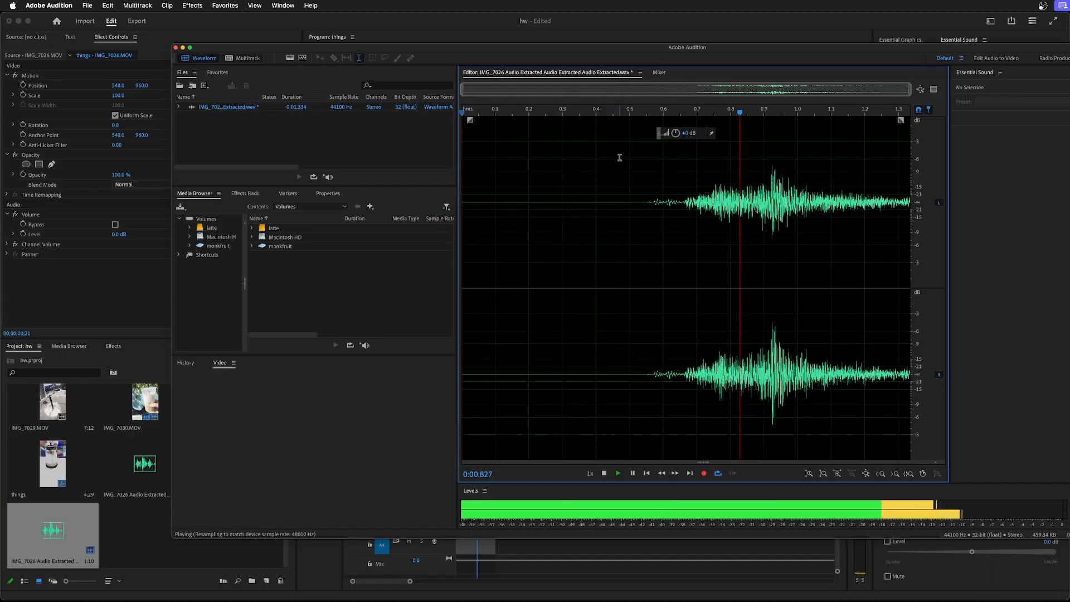
pyautogui.press('super+s')
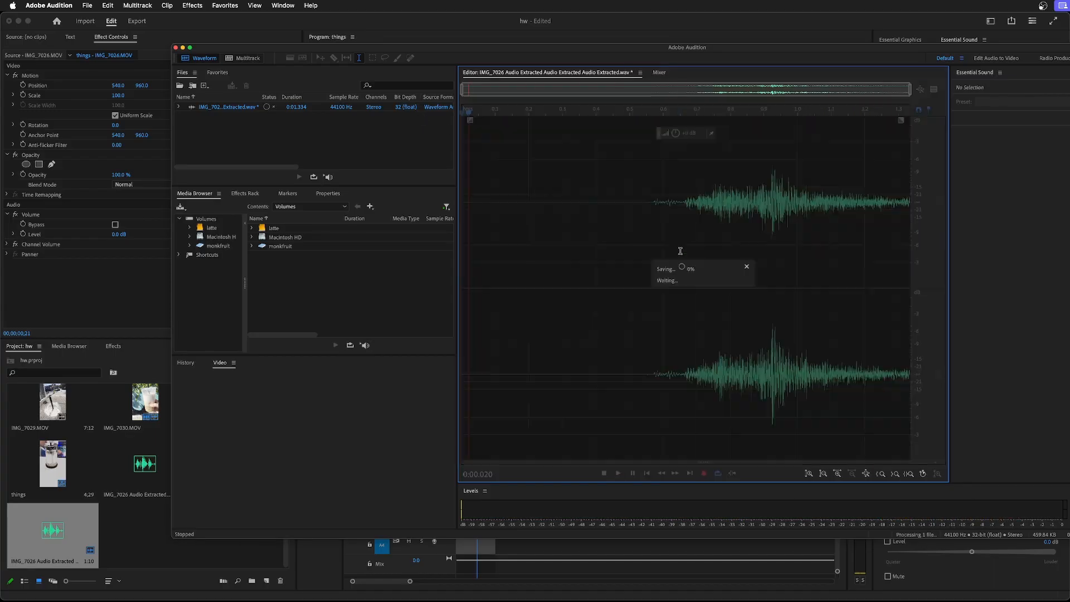
# - Switch to Premiere Pro and play the first timeline clip from its start to check its edited audio
pyautogui.click(609, 566)
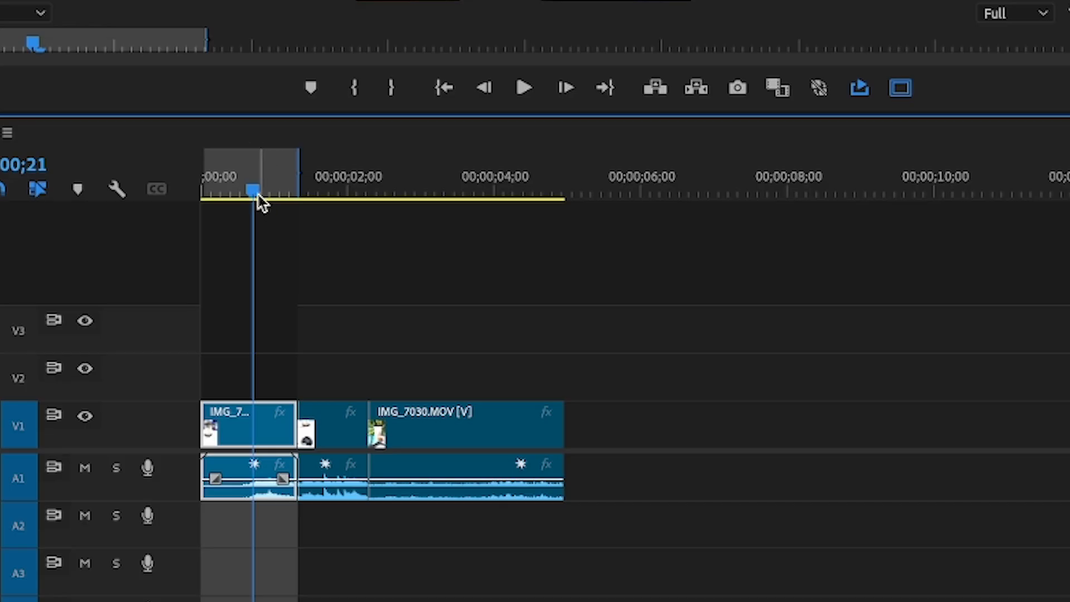
pyautogui.moveTo(258, 198); pyautogui.dragTo(148, 206)
pyautogui.press('space')
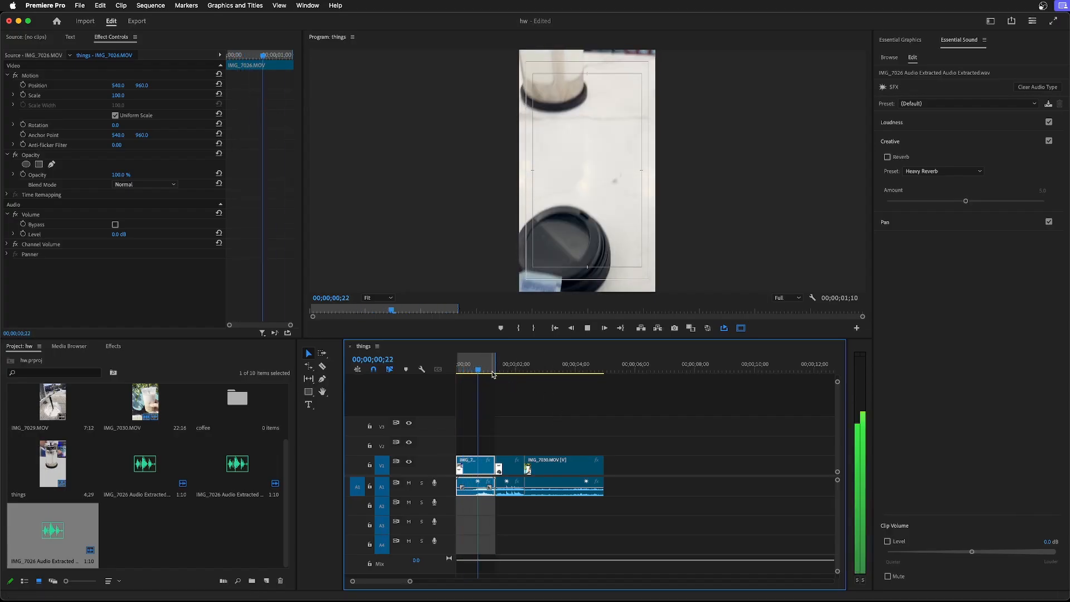
pyautogui.press('space')
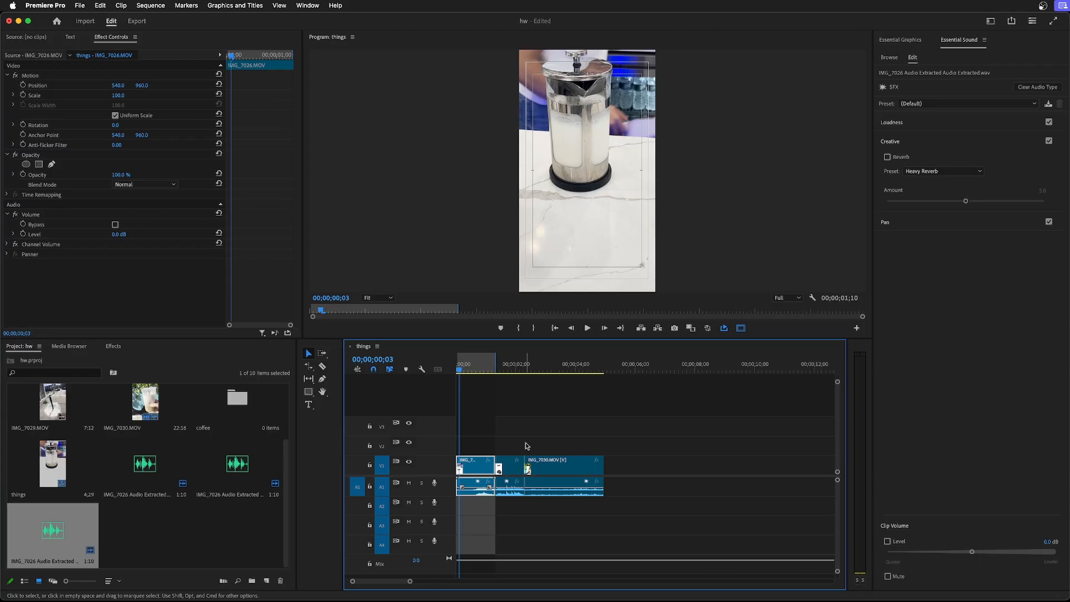
pyautogui.press('Right')
pyautogui.press('Right')
pyautogui.press('Right')
pyautogui.press('Right')
pyautogui.press('Right')
pyautogui.press('Right')
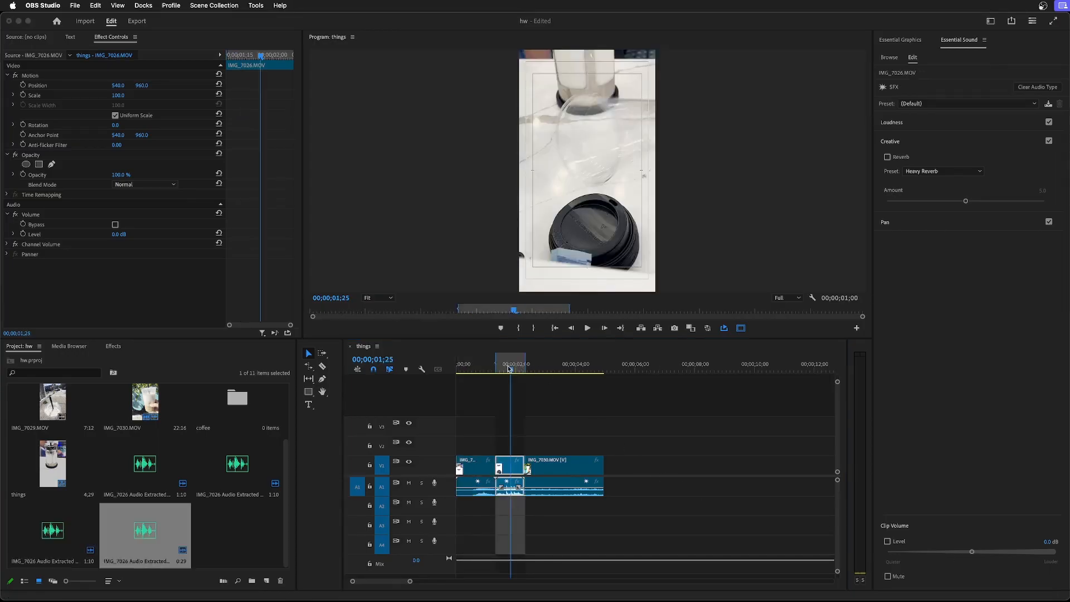
# - Mark in and out points around the second timeline clip, from 00;00;01;11 to 00;00;02;08, and play it
pyautogui.click(510, 370)
pyautogui.moveTo(511, 370); pyautogui.dragTo(492, 371)
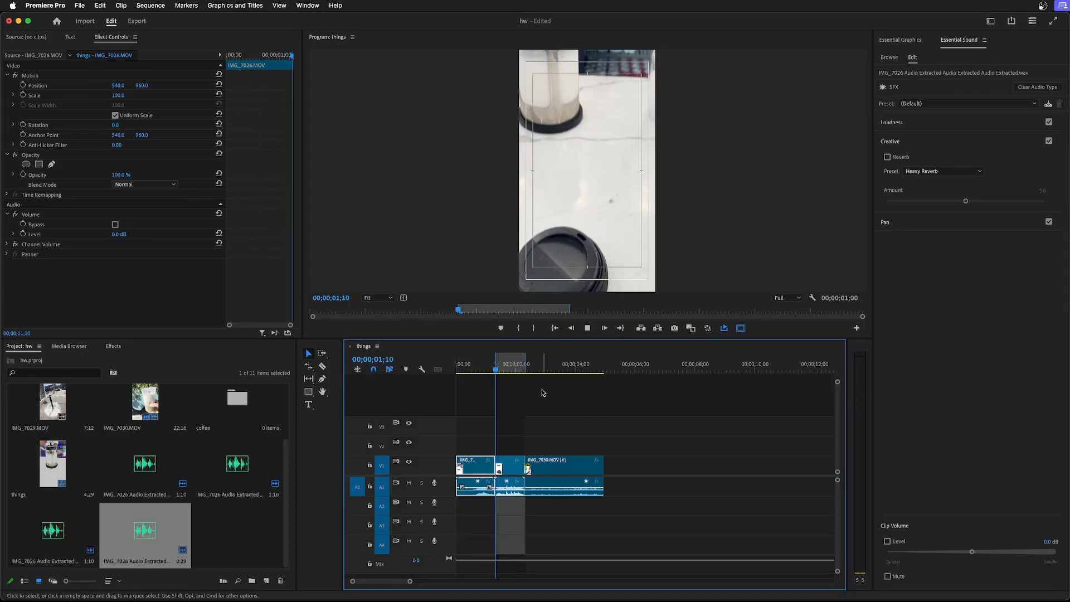
pyautogui.click(497, 370)
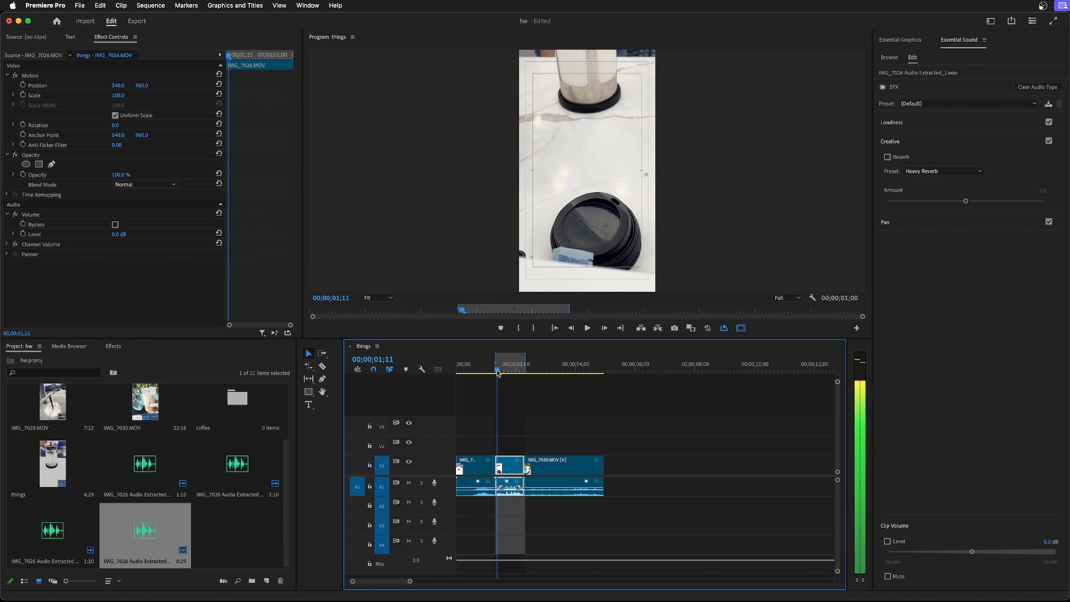
pyautogui.moveTo(498, 372)
pyautogui.mouseDown()
pyautogui.moveTo(527, 375)
pyautogui.moveTo(496, 375)
pyautogui.mouseUp()
pyautogui.press('o')
pyautogui.press('space')
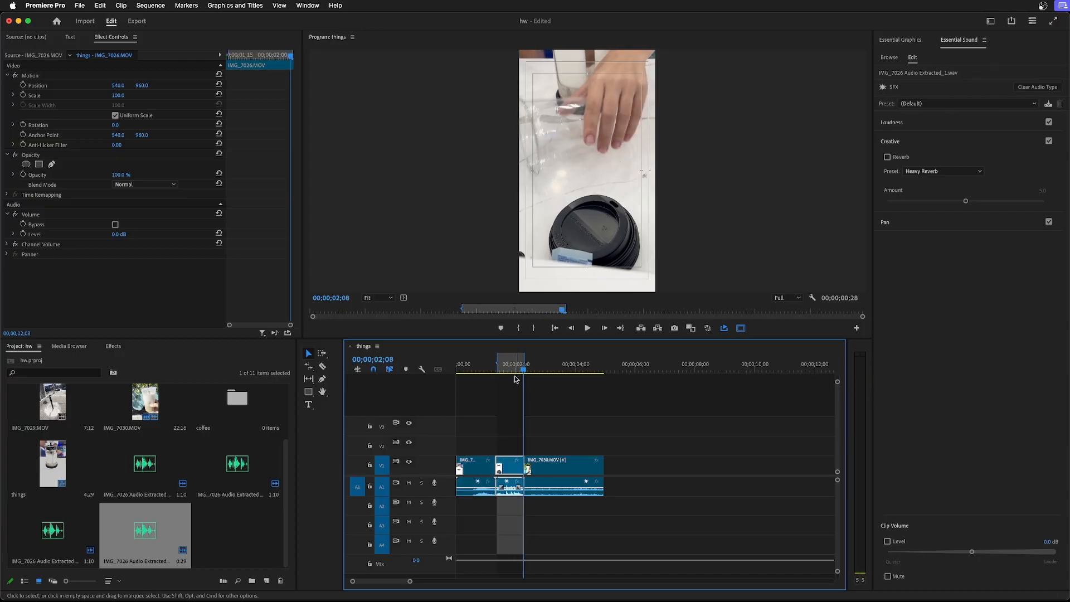
# - Listen to the second clip again and open it for editing in Adobe Audition
pyautogui.moveTo(524, 370); pyautogui.dragTo(499, 373)
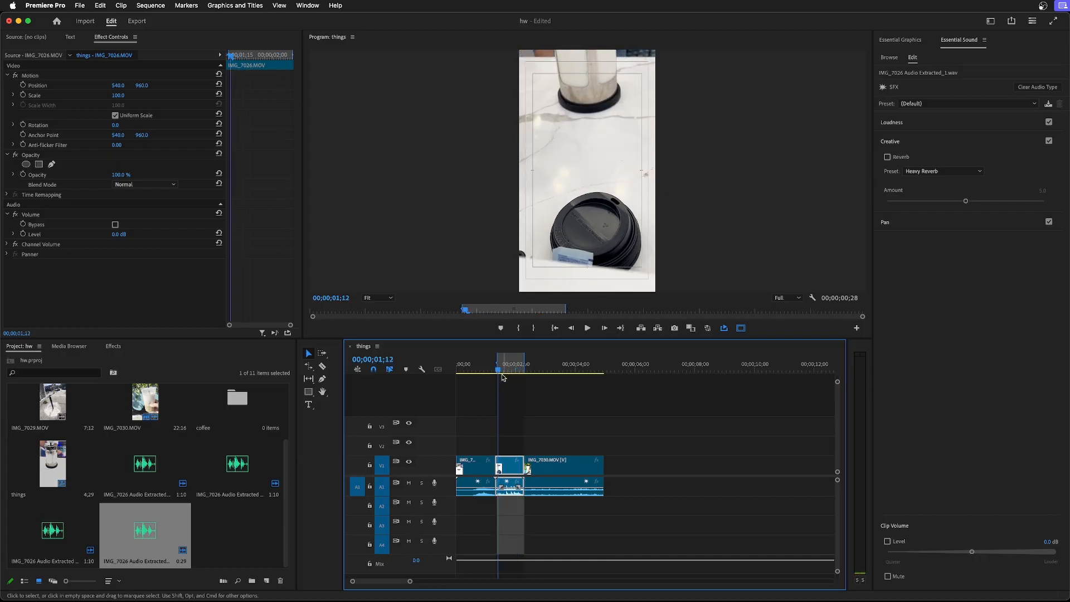
pyautogui.press('space')
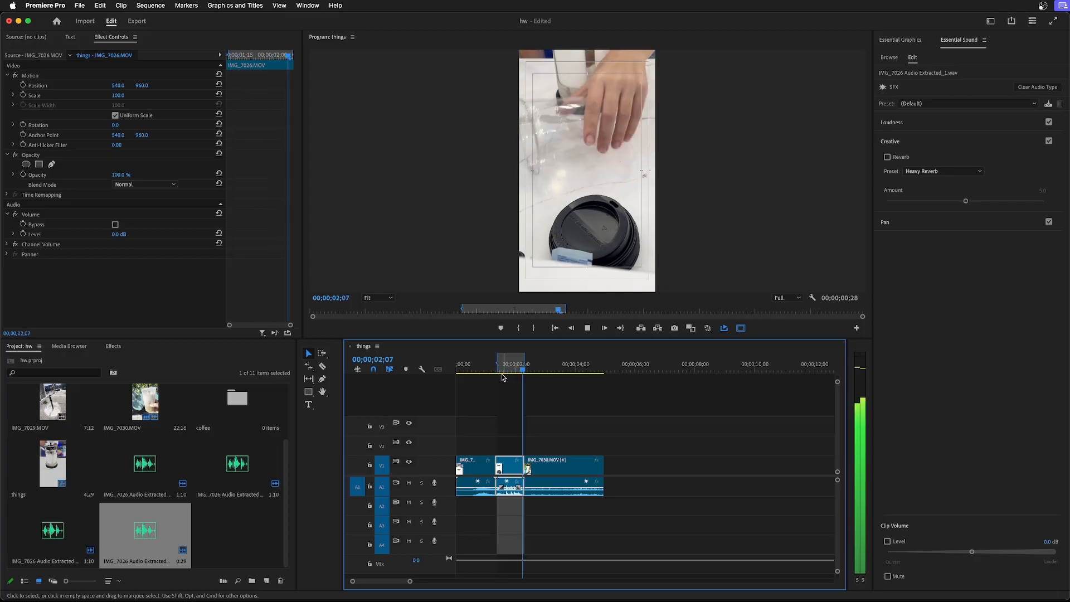
pyautogui.moveTo(499, 377); pyautogui.dragTo(510, 373)
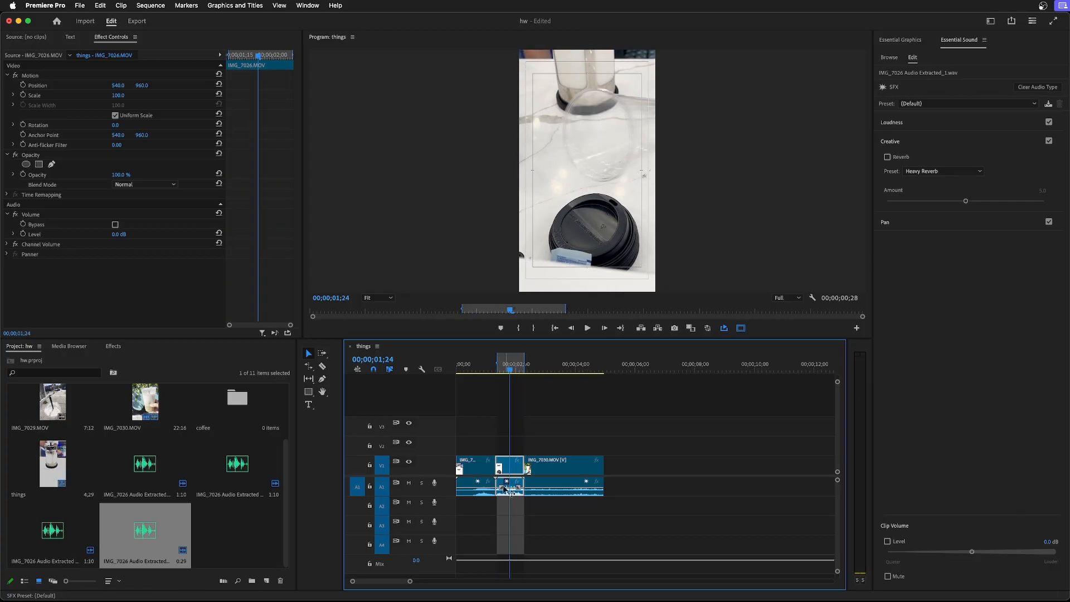
pyautogui.rightClick(519, 469)
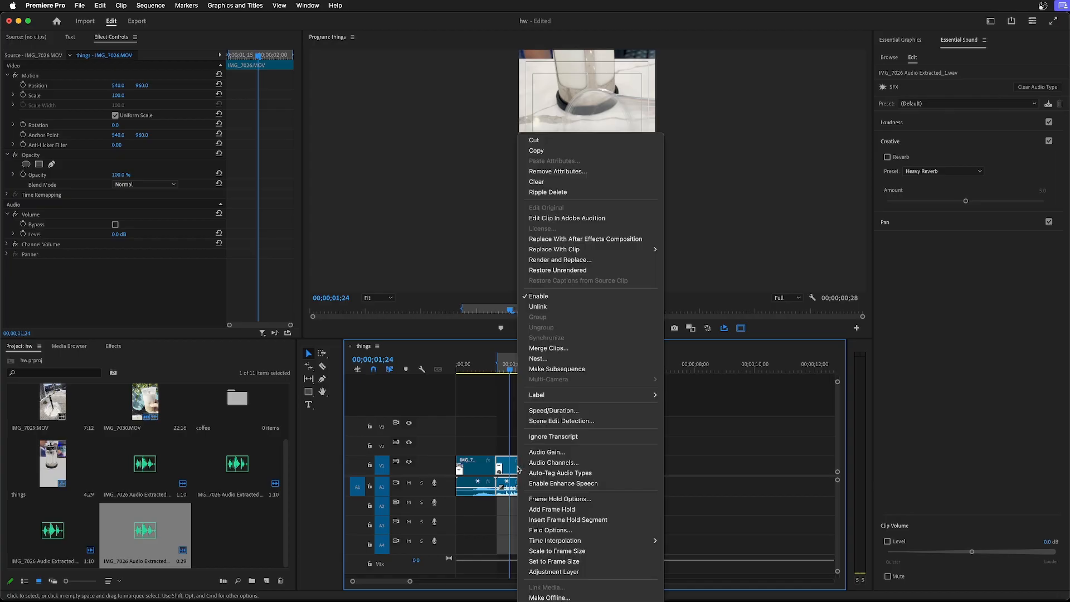
pyautogui.click(564, 222)
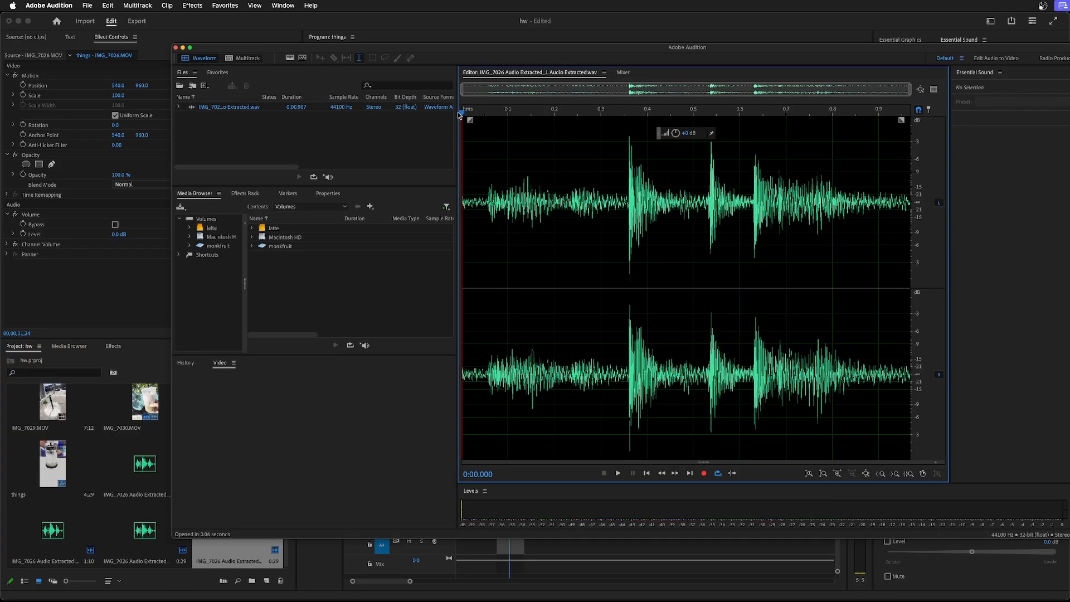
# - Listen to the quieter section from 0 to about 0.36 s and compare it with the loud peaks that follow
pyautogui.press('space')
pyautogui.press('space')
pyautogui.moveTo(624, 200); pyautogui.dragTo(445, 202)
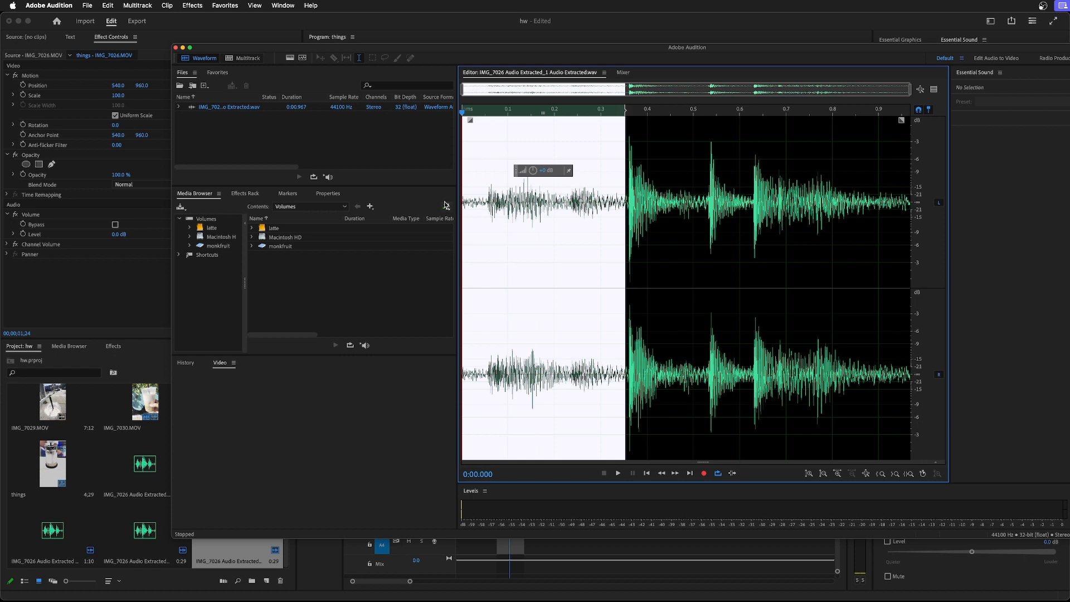
pyautogui.click(585, 211)
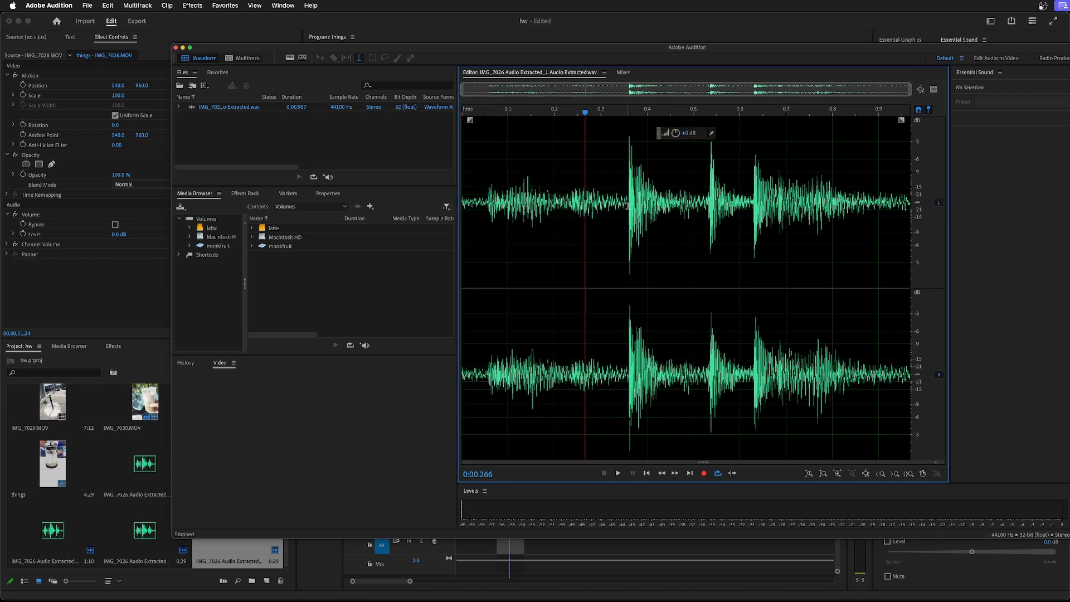
pyautogui.moveTo(627, 205); pyautogui.dragTo(463, 214)
pyautogui.press('space')
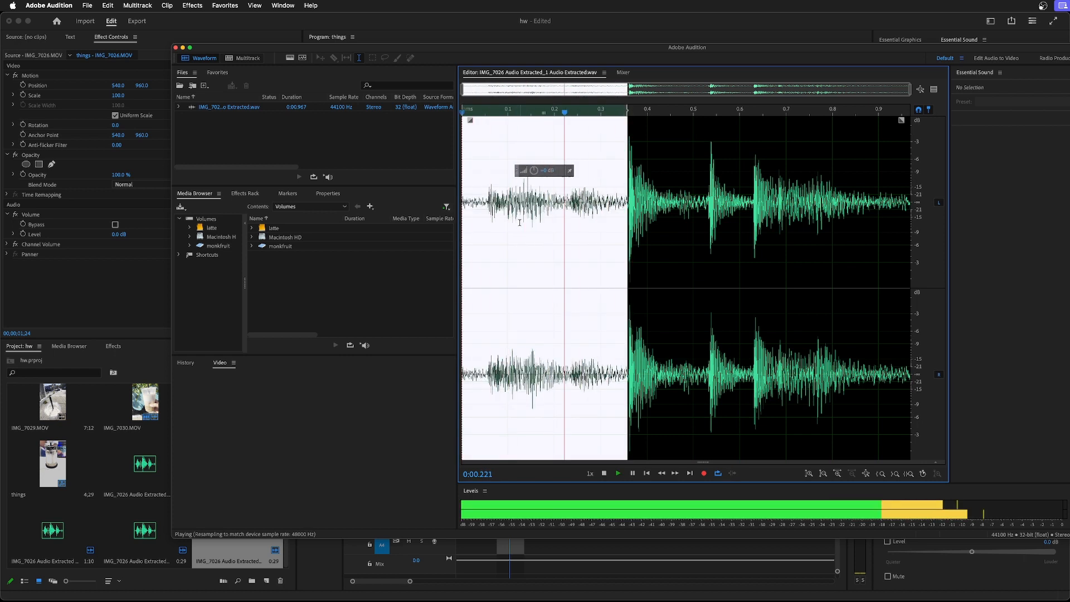
pyautogui.click(625, 178)
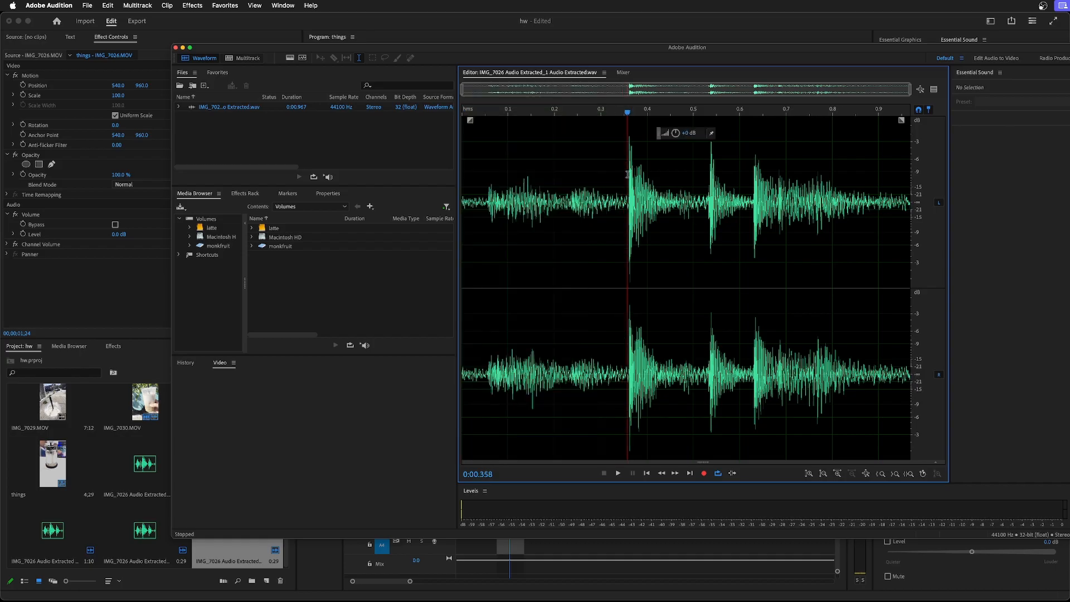
pyautogui.press('space')
pyautogui.press('space')
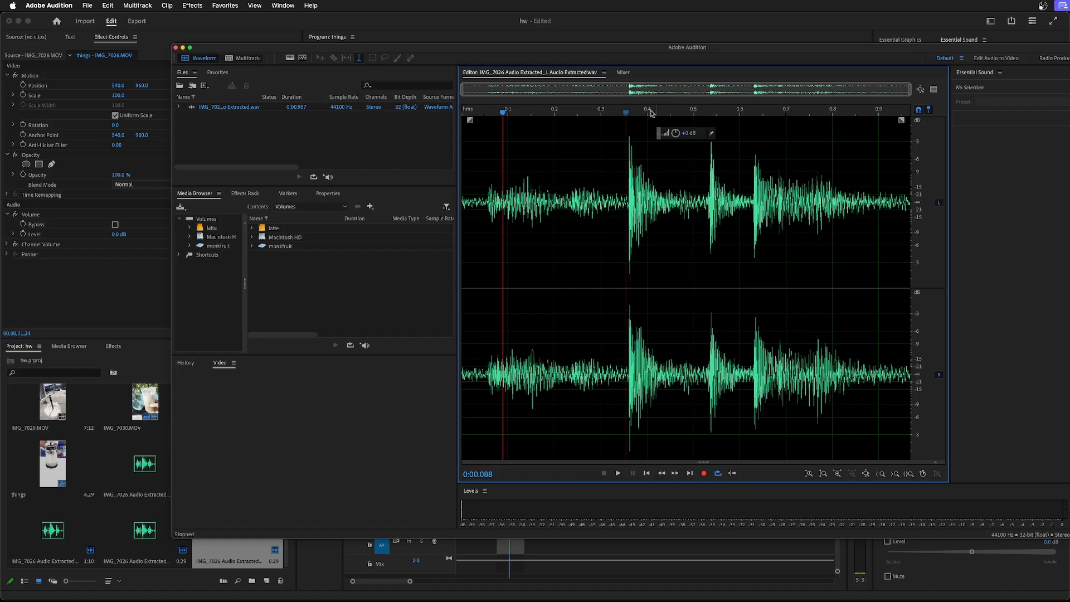
pyautogui.press('space')
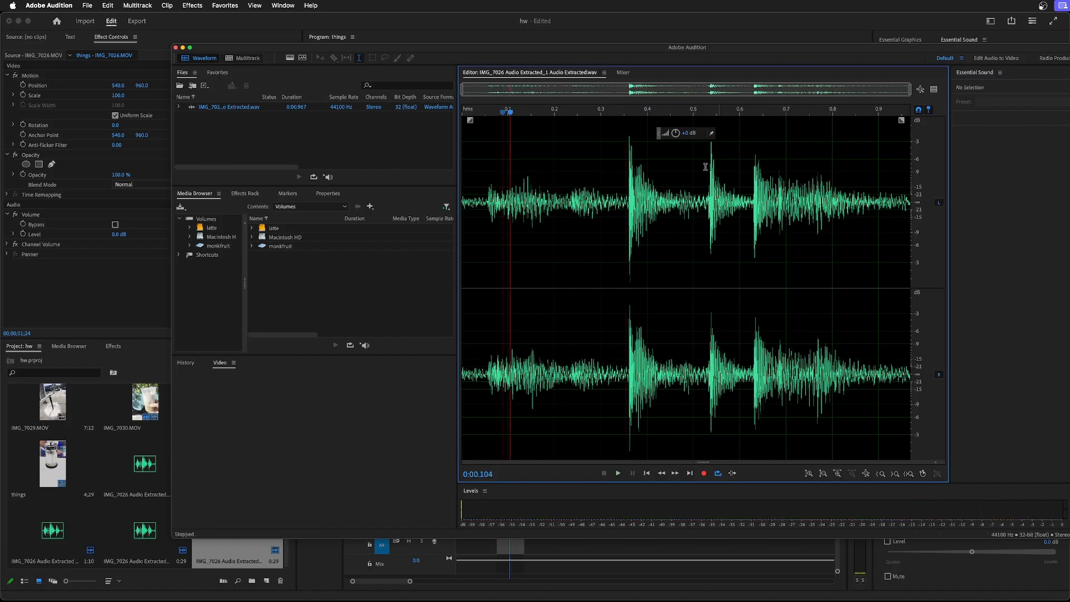
# - Select the whole waveform, open the Dynamics effect and preview it with the current AutoGate settings
pyautogui.moveTo(621, 113); pyautogui.dragTo(437, 120)
pyautogui.press('super+a')
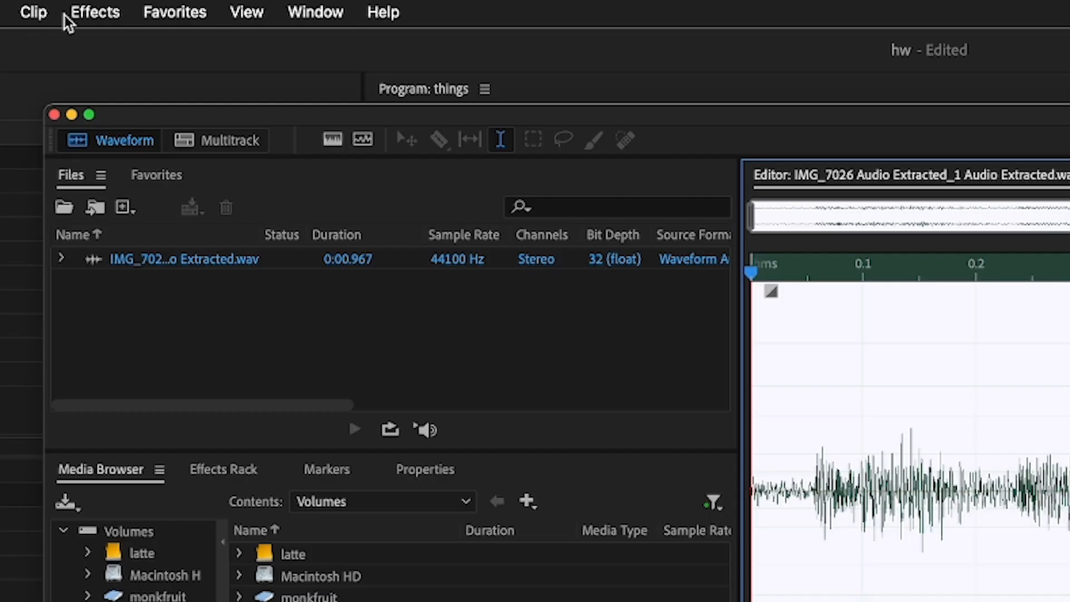
pyautogui.click(195, 7)
pyautogui.moveTo(220, 133)
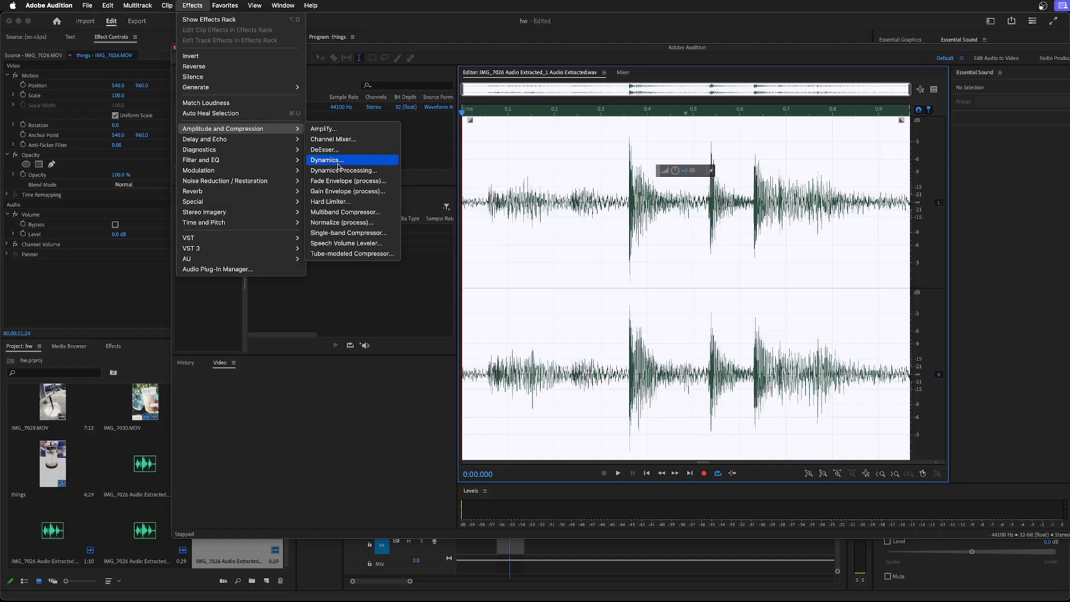
pyautogui.click(326, 160)
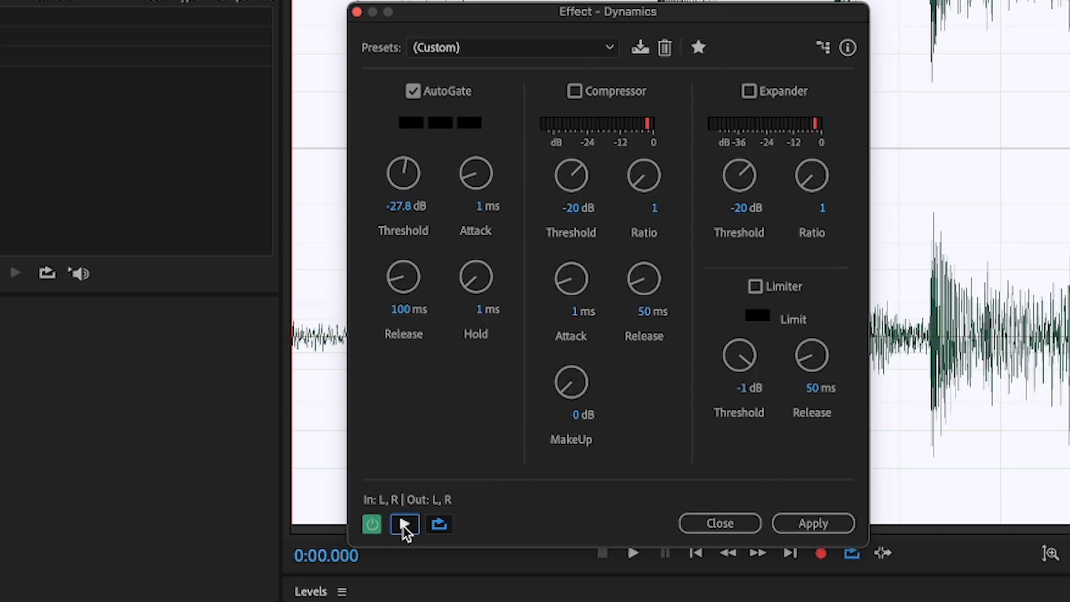
pyautogui.click(513, 461)
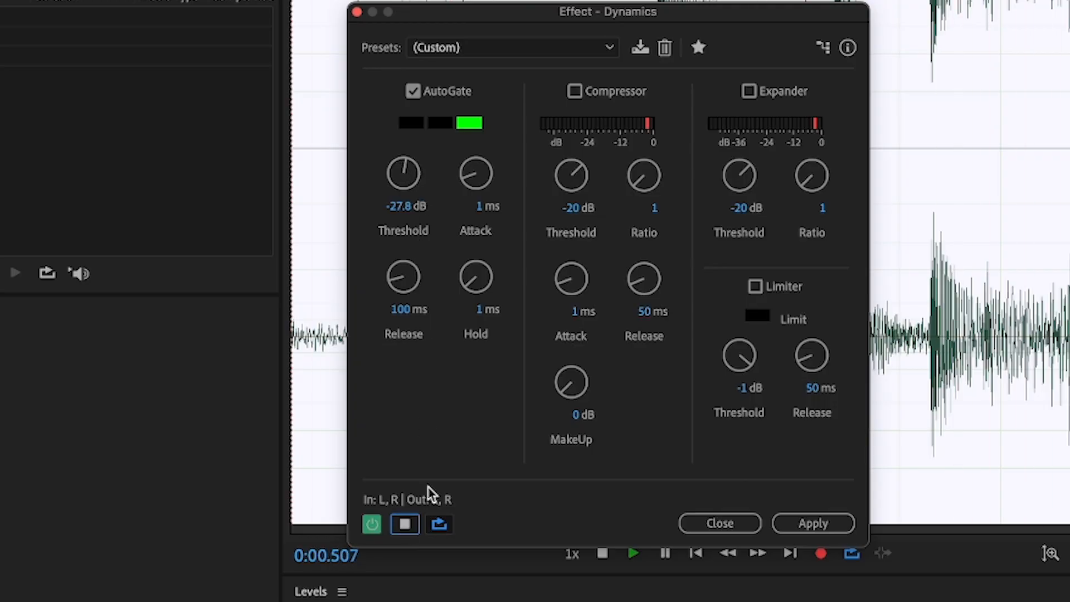
pyautogui.click(405, 524)
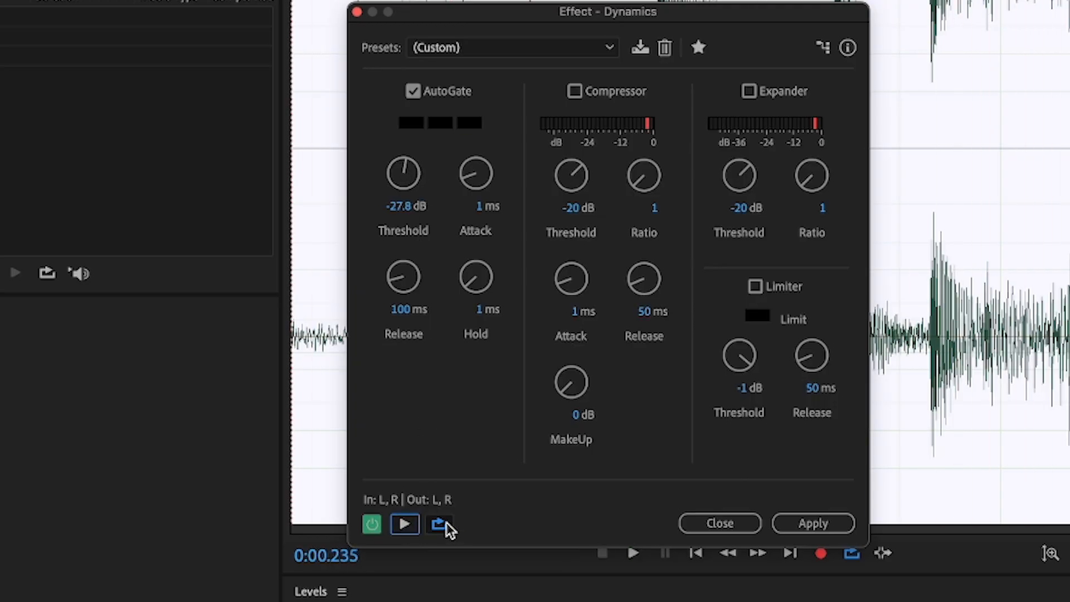
# - Set the AutoGate threshold to -15.4 dB while previewing the sound, and apply the Dynamics effect
pyautogui.click(404, 523)
pyautogui.moveTo(407, 173); pyautogui.dragTo(528, 218)
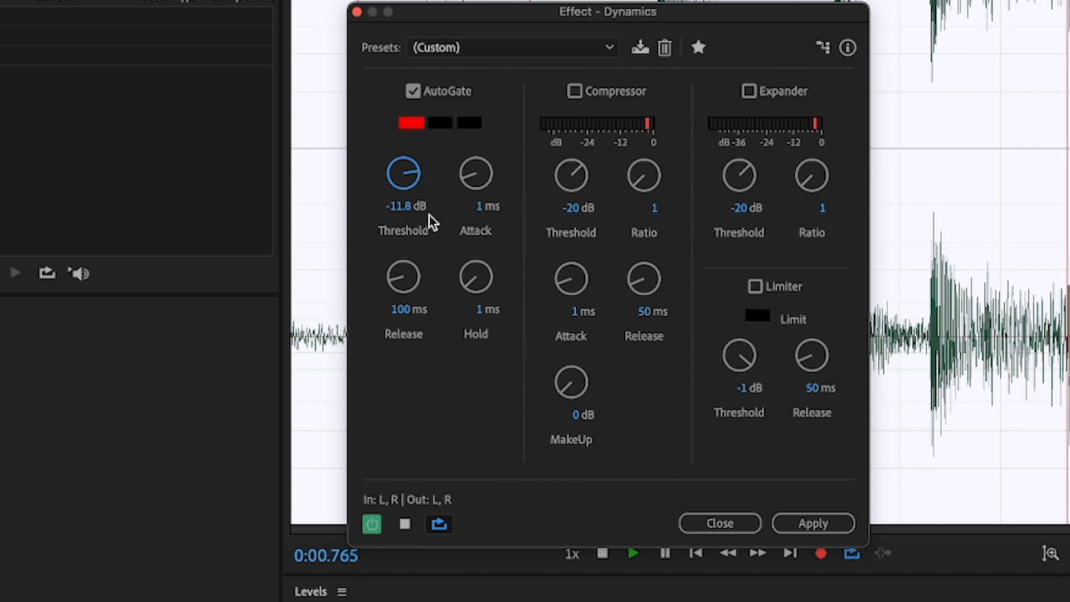
pyautogui.moveTo(411, 172); pyautogui.dragTo(405, 213)
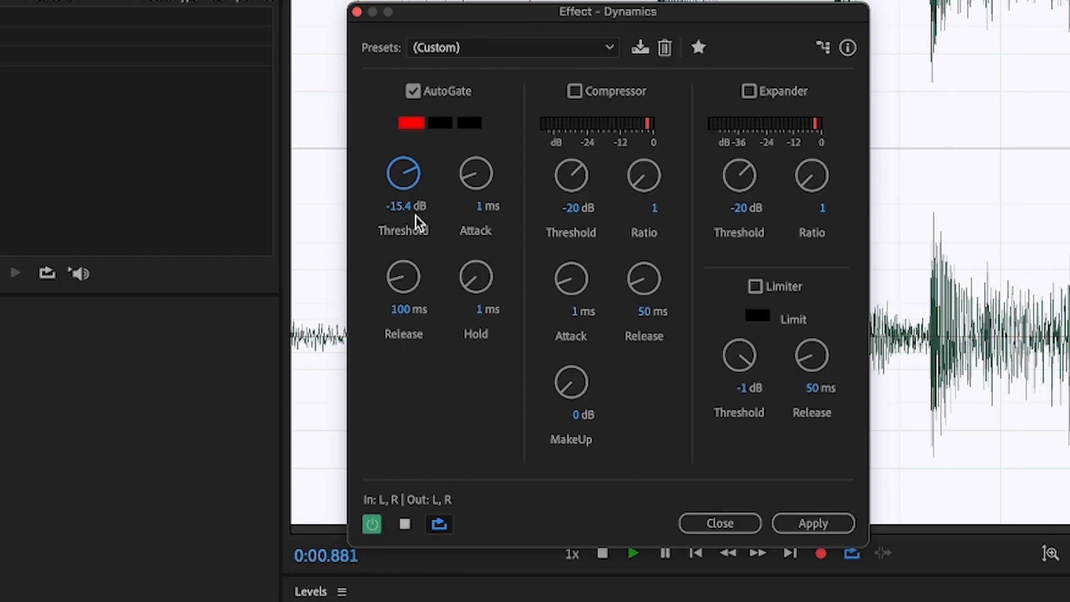
pyautogui.click(813, 522)
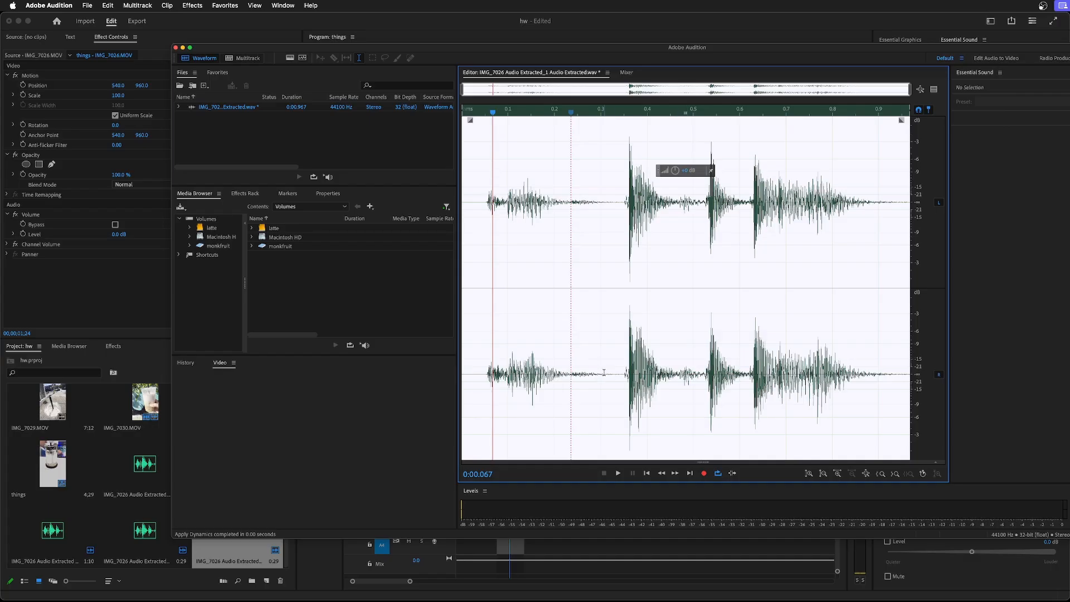
# - Listen to the leftover noise between the start and about 0.33 s, and replace that section with silence
pyautogui.click(601, 374)
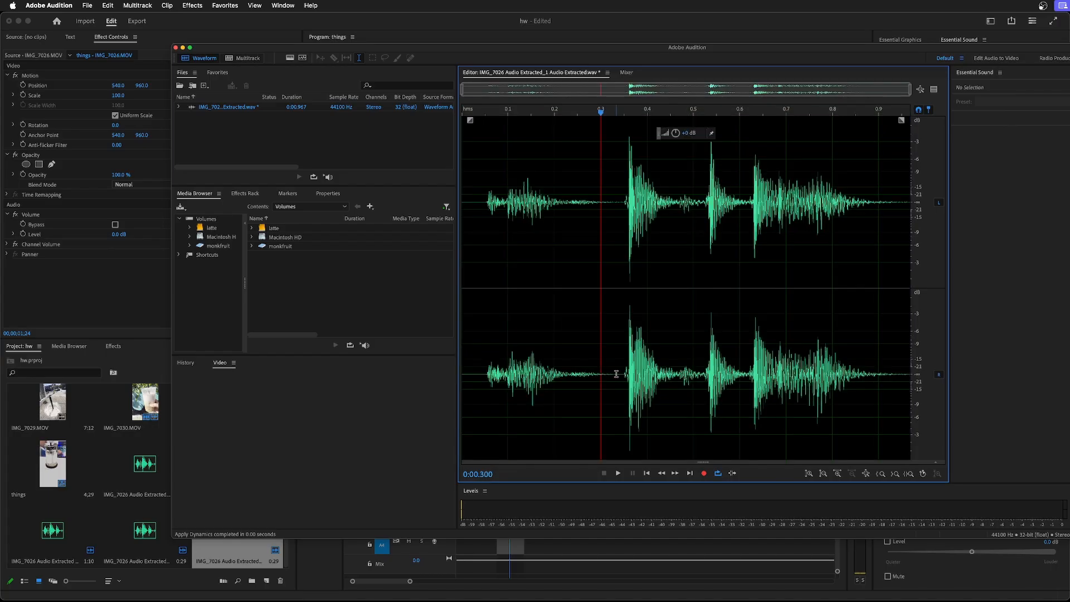
pyautogui.moveTo(617, 373); pyautogui.dragTo(445, 363)
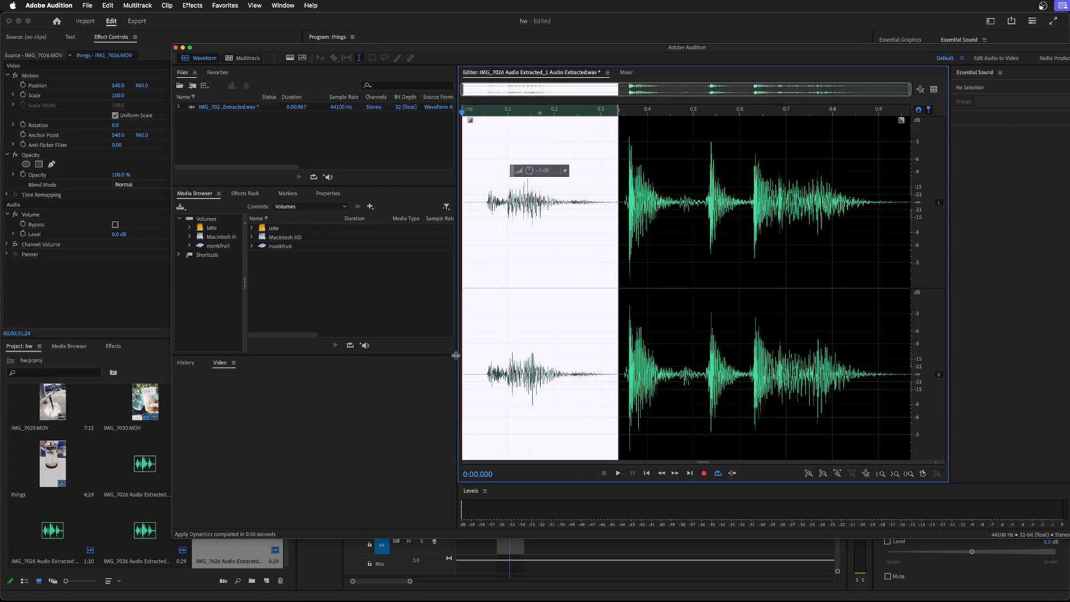
pyautogui.click(492, 306)
pyautogui.moveTo(466, 192); pyautogui.dragTo(613, 223)
pyautogui.press('space')
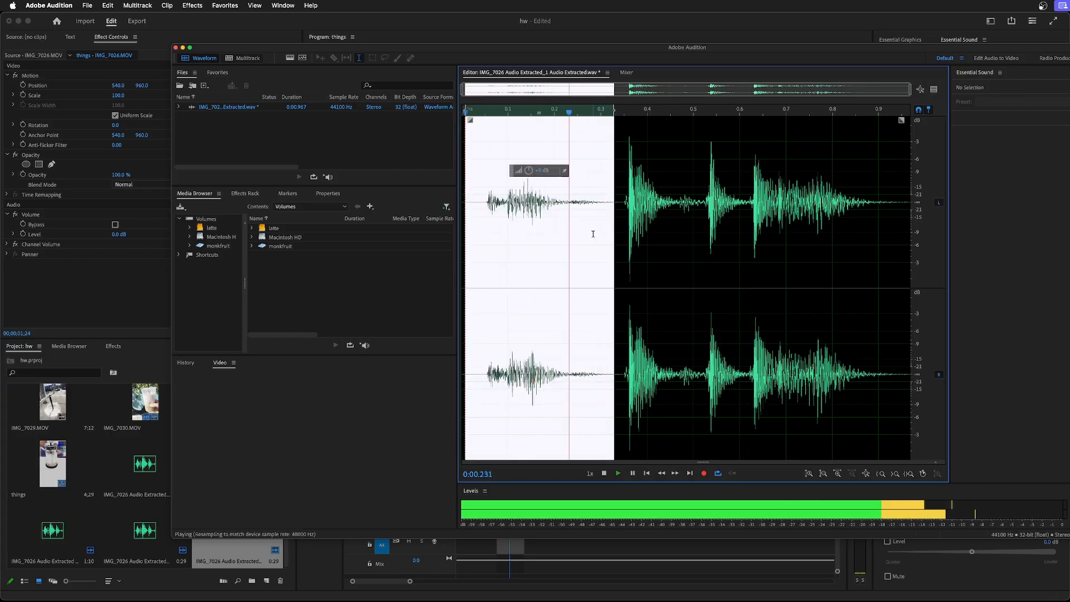
pyautogui.press('space')
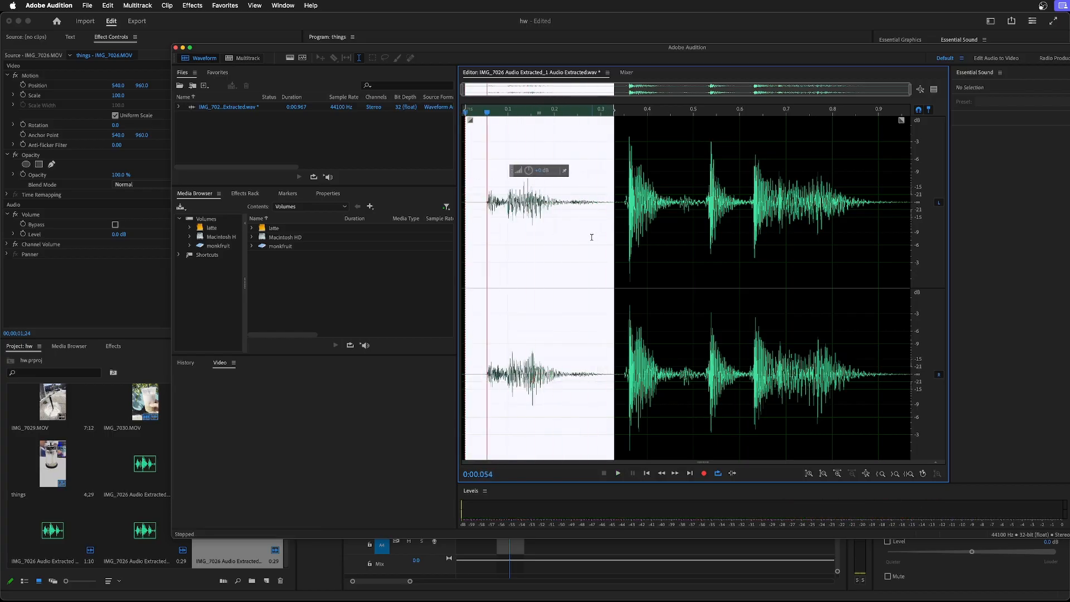
pyautogui.click(193, 8)
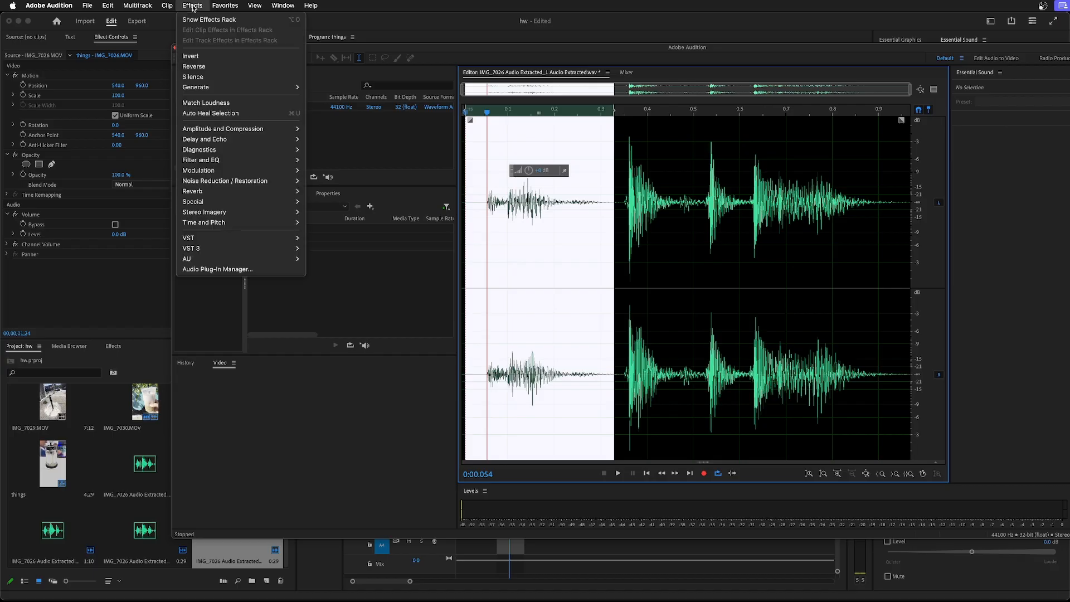
pyautogui.click(199, 75)
pyautogui.click(541, 275)
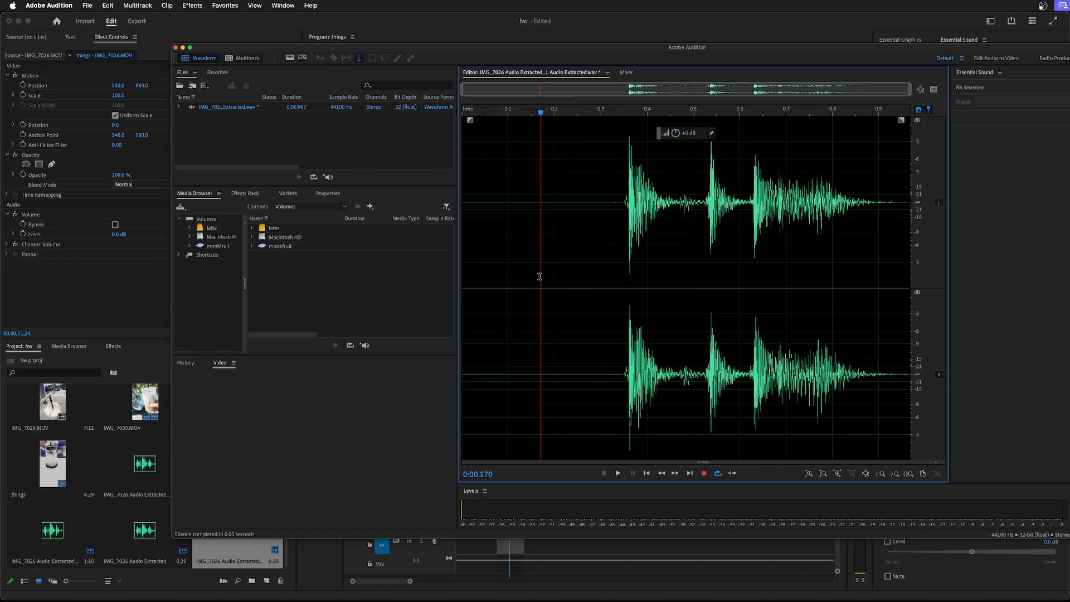
# - Save the edited audio file and play it from near the start
pyautogui.press('super+s')
pyautogui.click(470, 203)
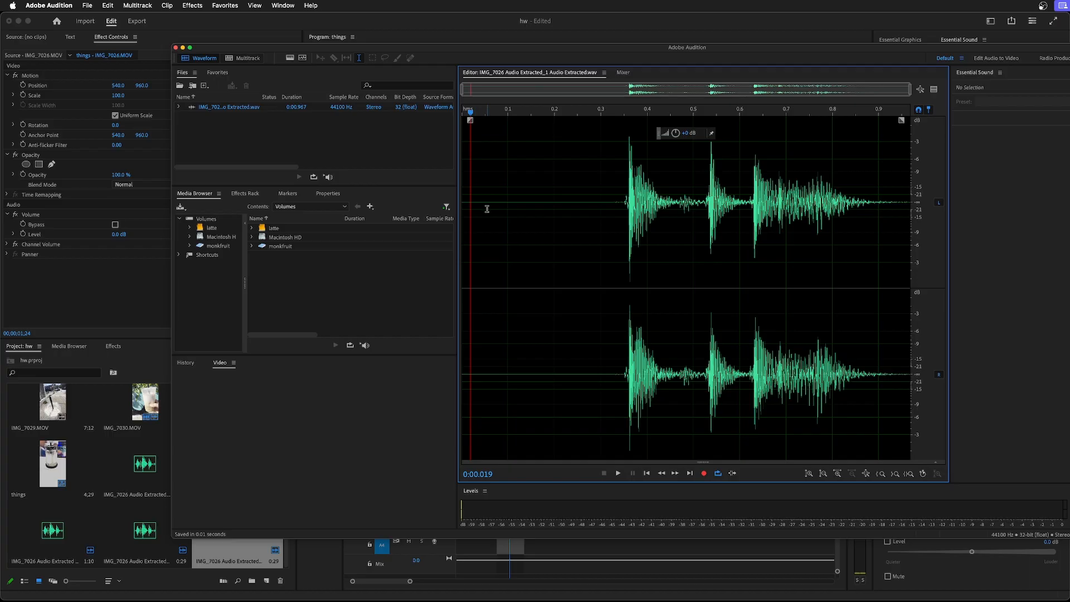
pyautogui.press('space')
pyautogui.press('space')
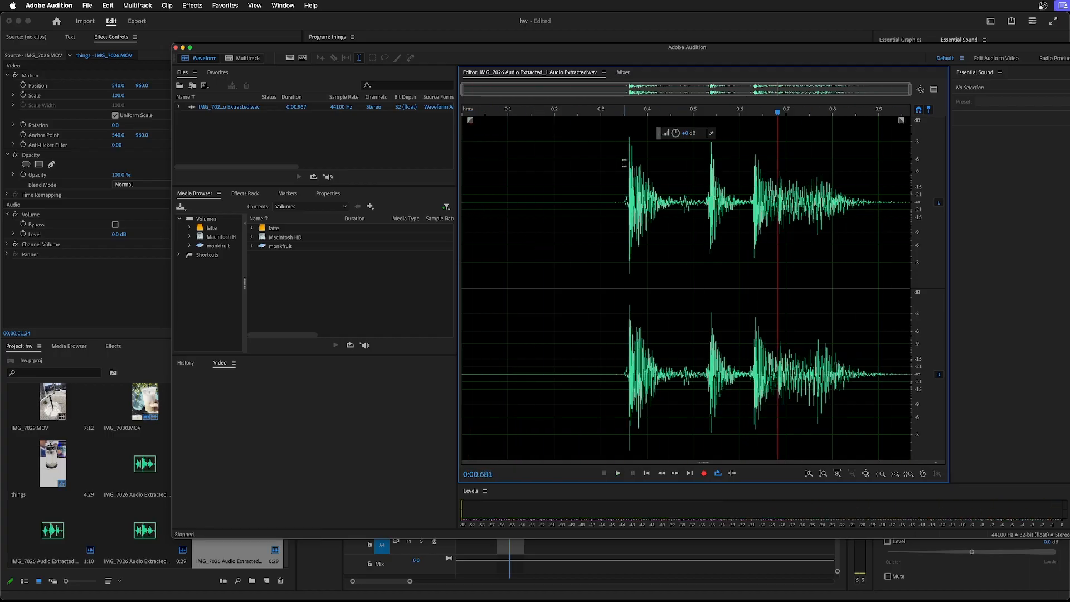
# - Switch to Premiere Pro, mark the in point at 00;00;00;00 and play the first two timeline clips
pyautogui.click(576, 553)
pyautogui.moveTo(513, 375); pyautogui.dragTo(460, 369)
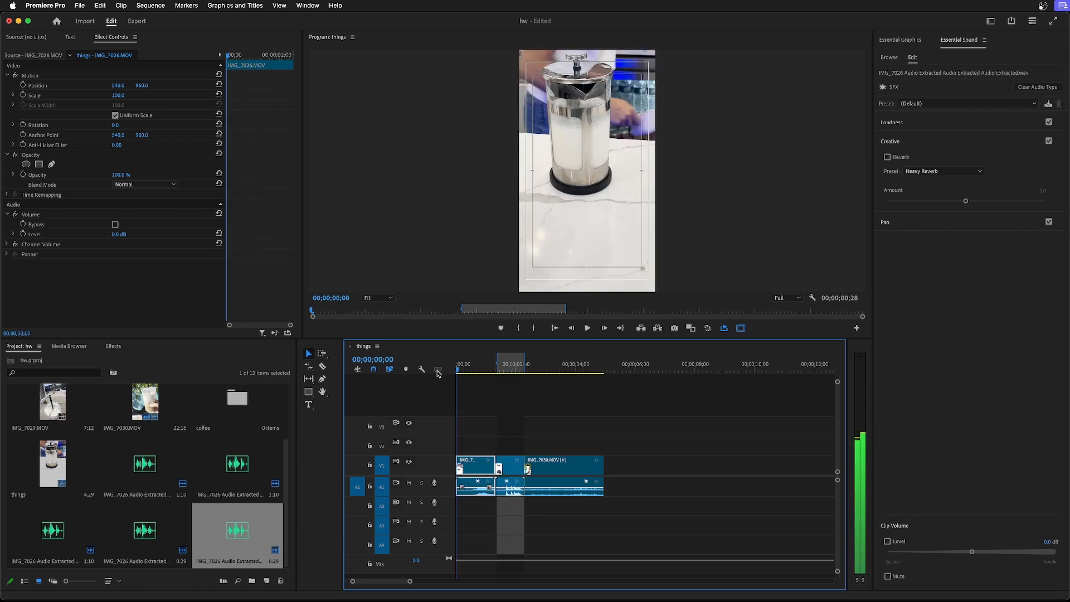
pyautogui.press('i')
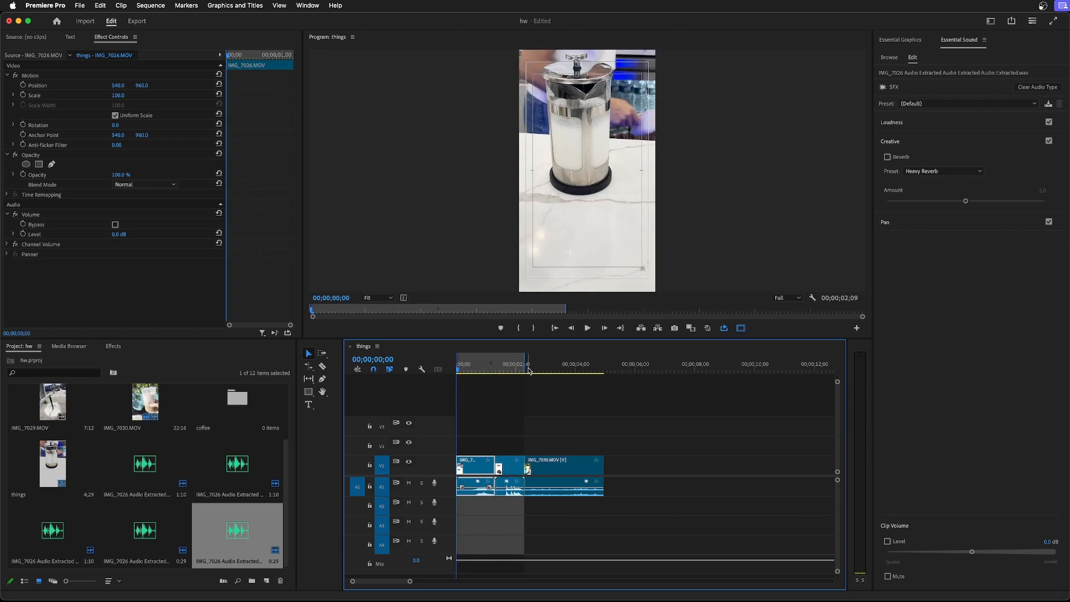
pyautogui.press('space')
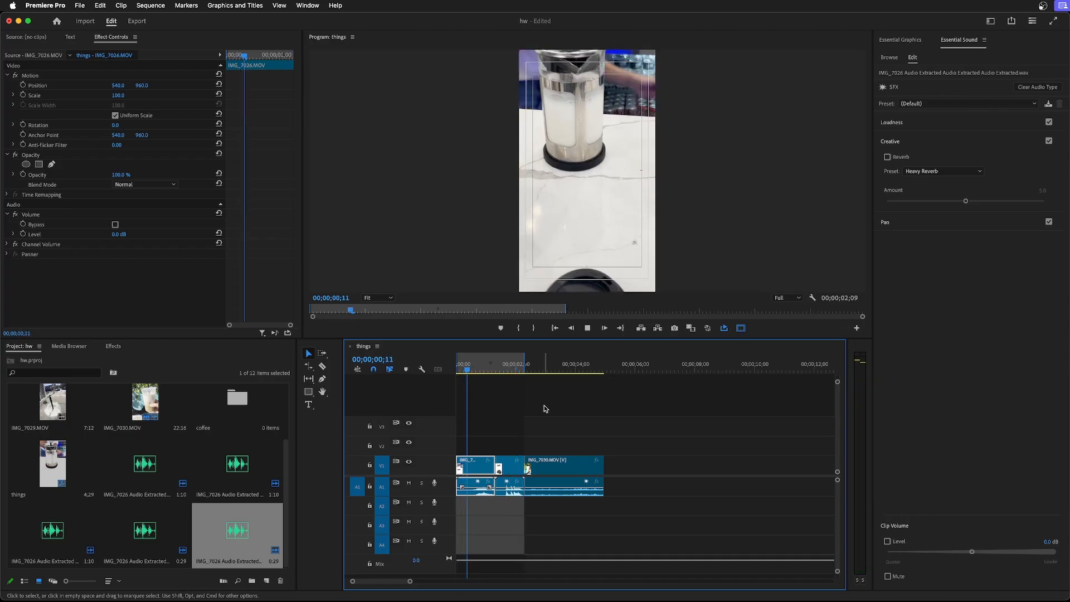
pyautogui.press('space')
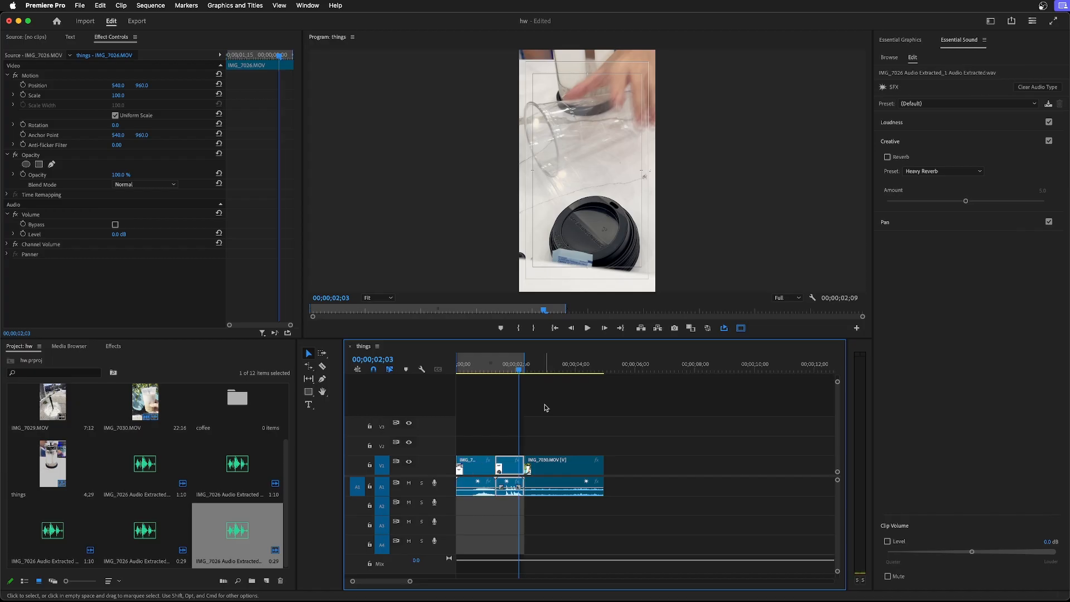
# - Mark the out point at 00;00;02;01, within the second clip, and play the marked range
pyautogui.moveTo(520, 371); pyautogui.dragTo(517, 373)
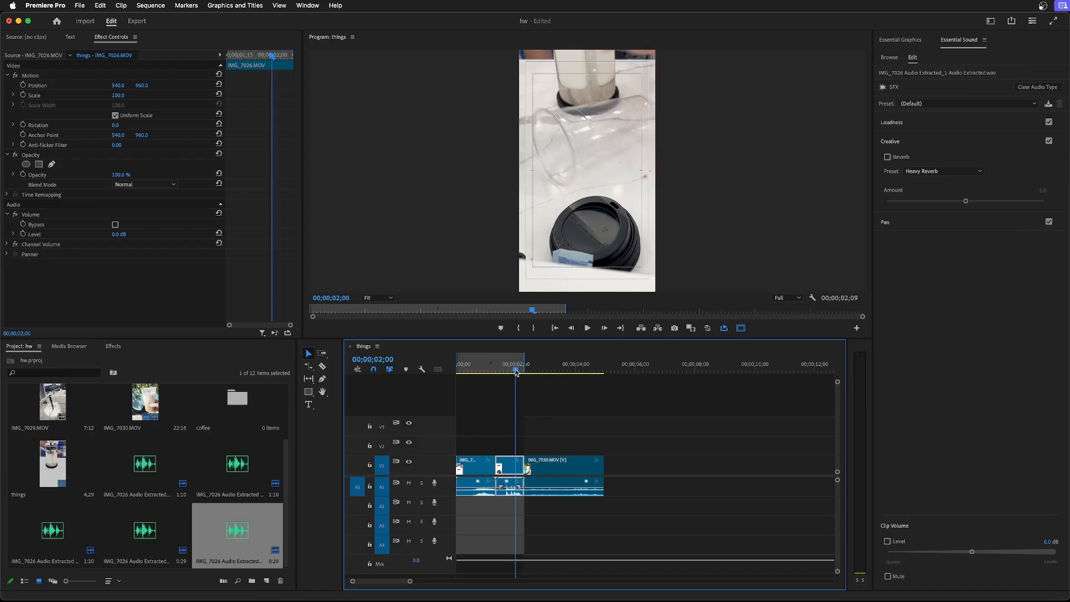
pyautogui.press('space')
pyautogui.moveTo(520, 371); pyautogui.dragTo(517, 371)
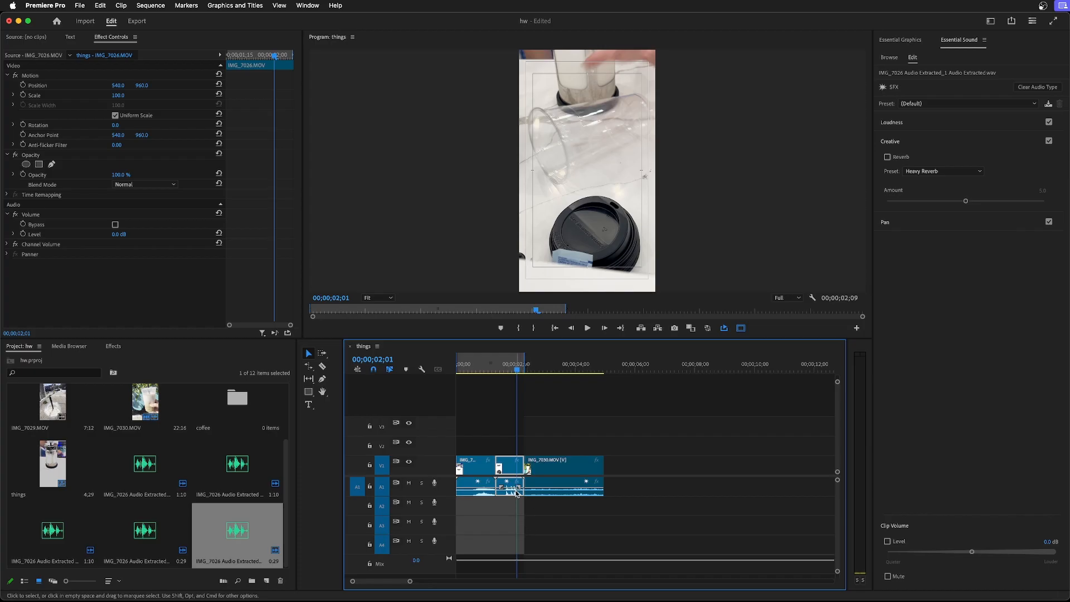
pyautogui.press('o')
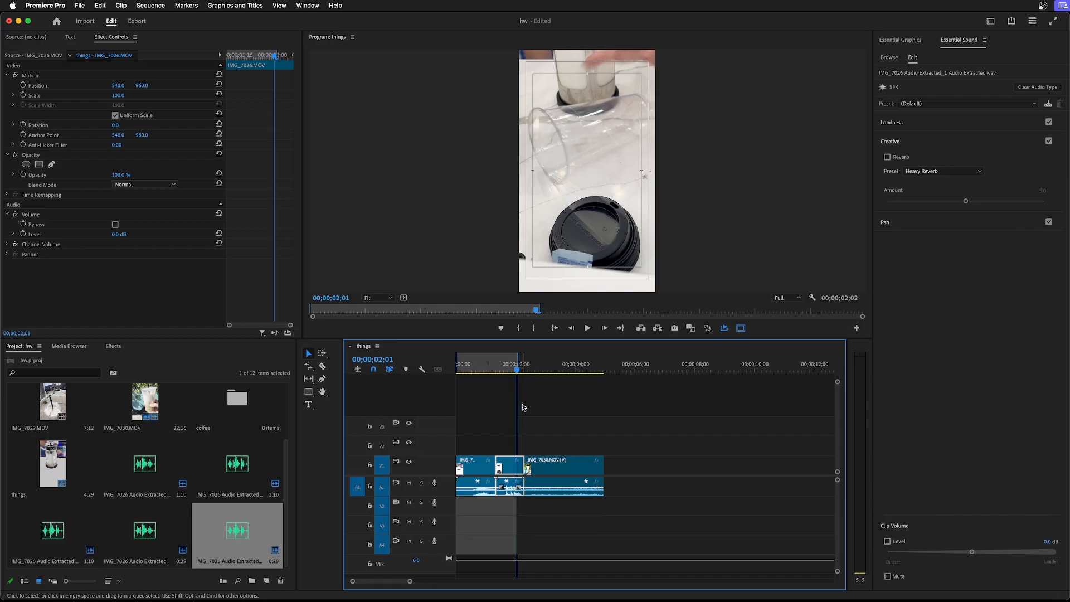
pyautogui.press('space')
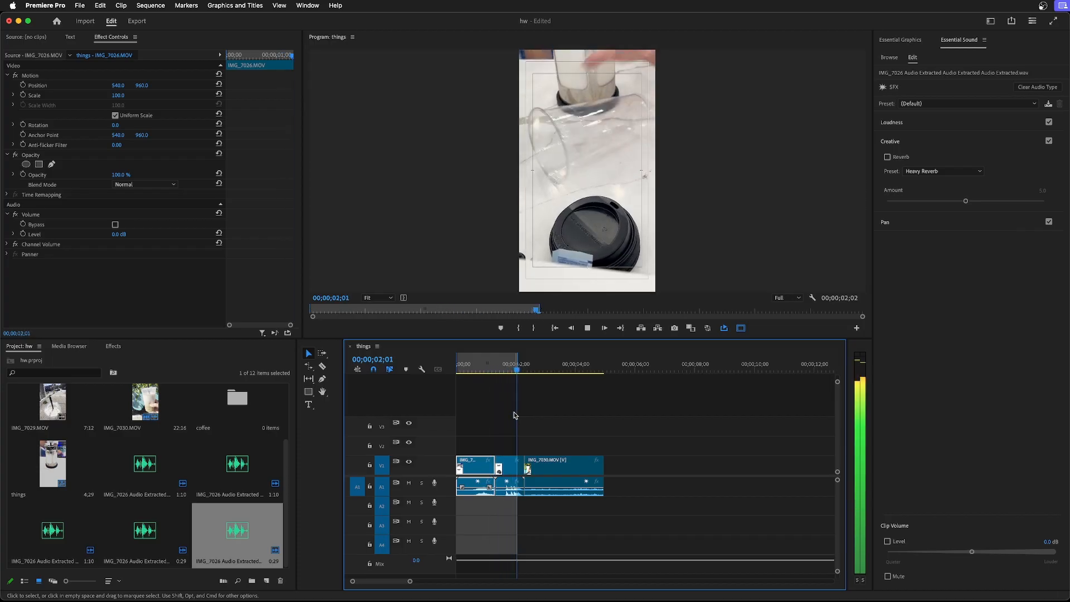
pyautogui.press('space')
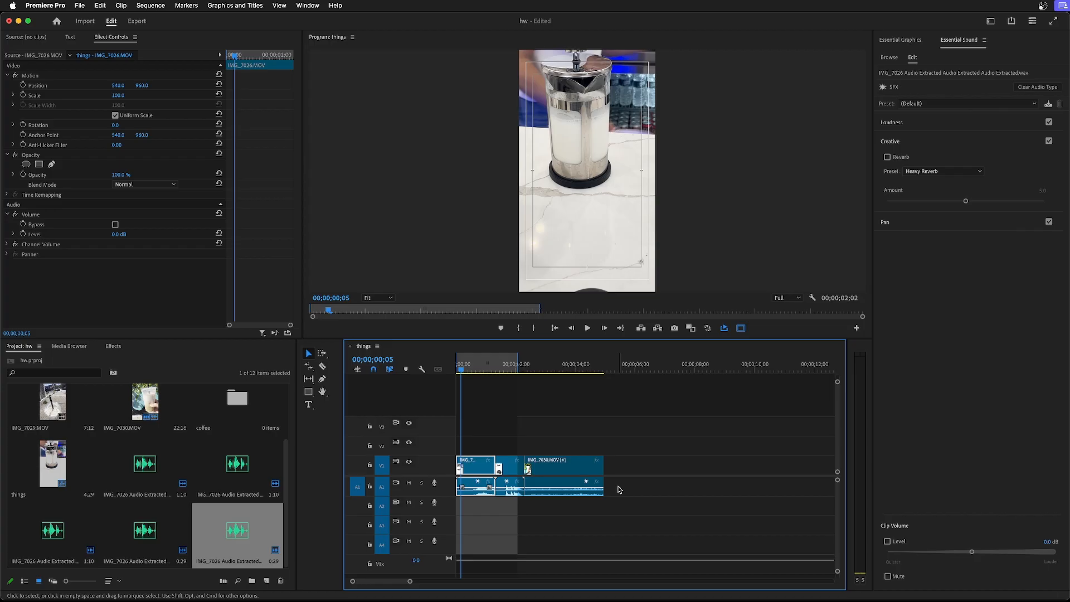